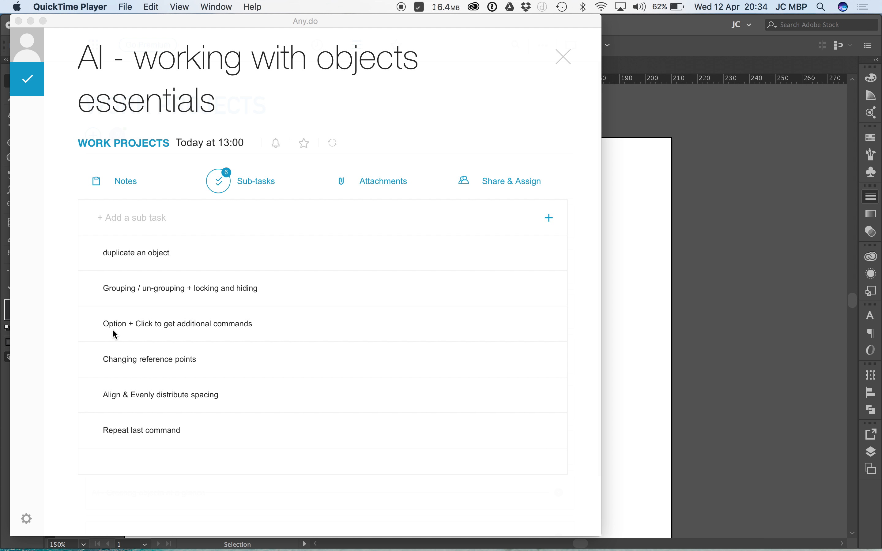
- Switch to Illustrator and draw a closed, curved fan blade about 22 by 36 mm with the Pen tool, beside the circled fan
{"action": "left_click", "coordinate": [681, 241]}
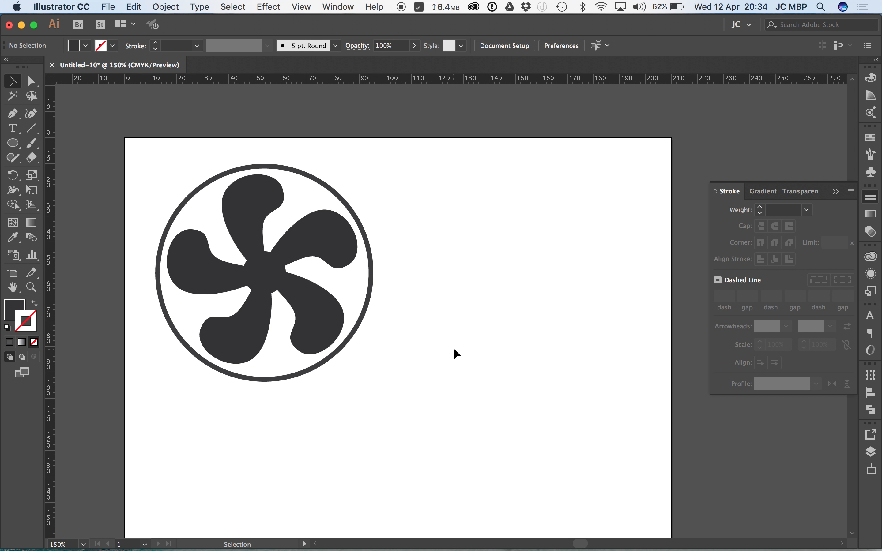
{"action": "left_click", "coordinate": [12, 113]}
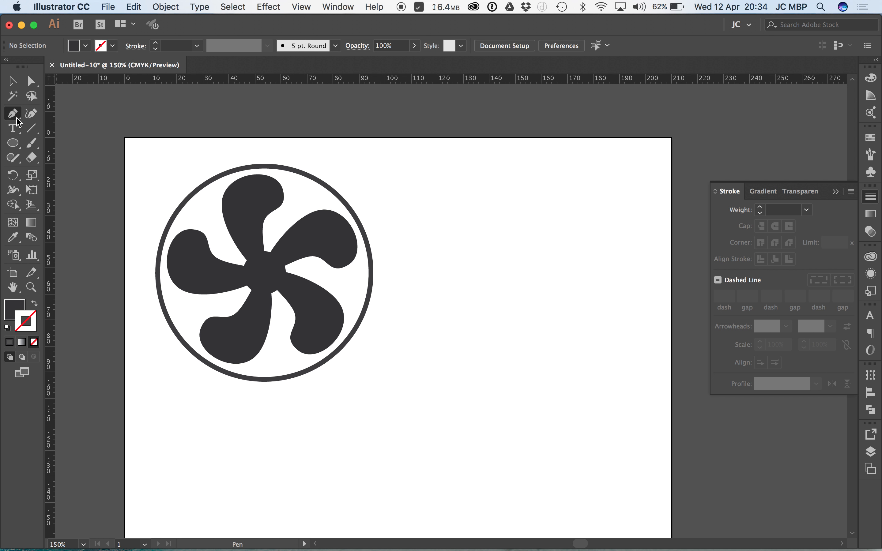
{"action": "left_click_drag", "start_coordinate": [497, 266], "coordinate": [484, 254]}
{"action": "left_click_drag", "start_coordinate": [489, 180], "coordinate": [515, 165]}
{"action": "left_click_drag", "start_coordinate": [532, 205], "coordinate": [481, 257]}
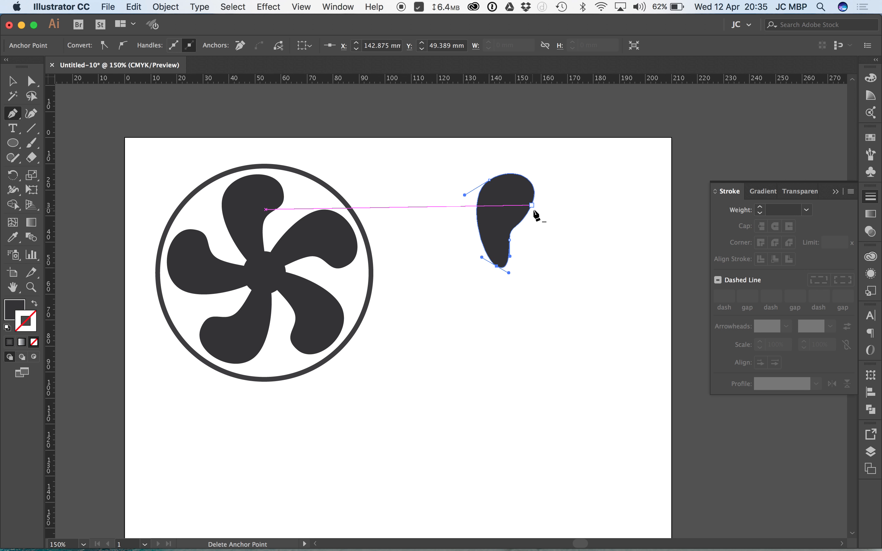
{"action": "key", "text": "a"}
{"action": "left_click", "coordinate": [535, 237]}
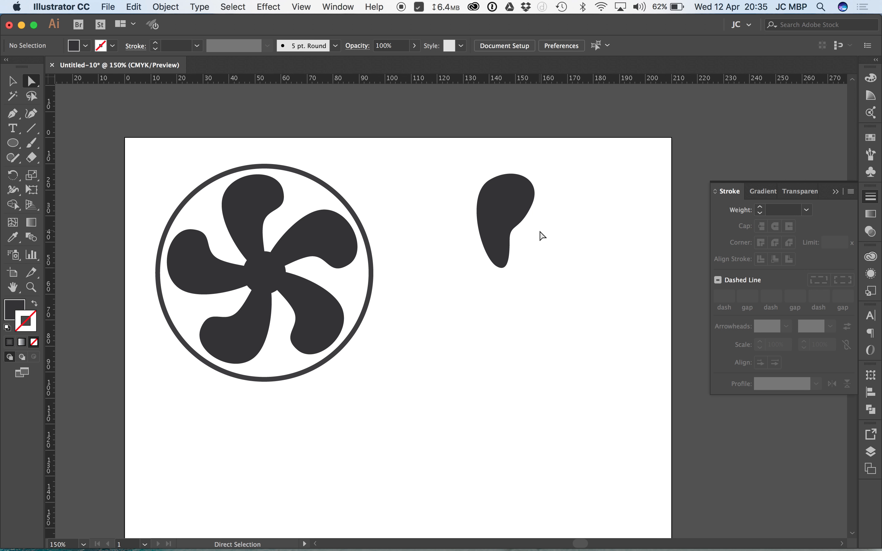
- Duplicate the new blade, rotate the copy counterclockwise and place it beside the original blade's tip
{"action": "left_click", "coordinate": [517, 200]}
{"action": "key", "text": "v"}
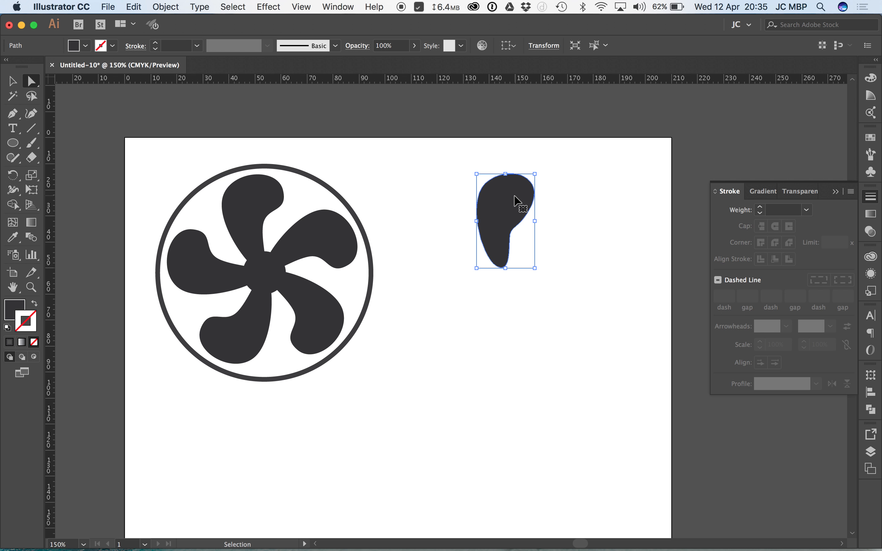
{"action": "key", "text": "super+c"}
{"action": "key", "text": "super+v"}
{"action": "key", "text": "r"}
{"action": "left_click_drag", "start_coordinate": [515, 300], "coordinate": [525, 237]}
{"action": "key", "text": "v"}
{"action": "mouse_move", "coordinate": [478, 303]}
{"action": "left_mouse_down"}
{"action": "mouse_move", "coordinate": [450, 339]}
{"action": "mouse_move", "coordinate": [469, 288]}
{"action": "mouse_move", "coordinate": [522, 266]}
{"action": "mouse_move", "coordinate": [484, 287]}
{"action": "left_mouse_up"}
- Duplicate the rotated blade and turn the second copy further counterclockwise, placing it below the first copy
{"action": "key", "text": "a"}
{"action": "key", "text": "super+c"}
{"action": "key", "text": "super+v"}
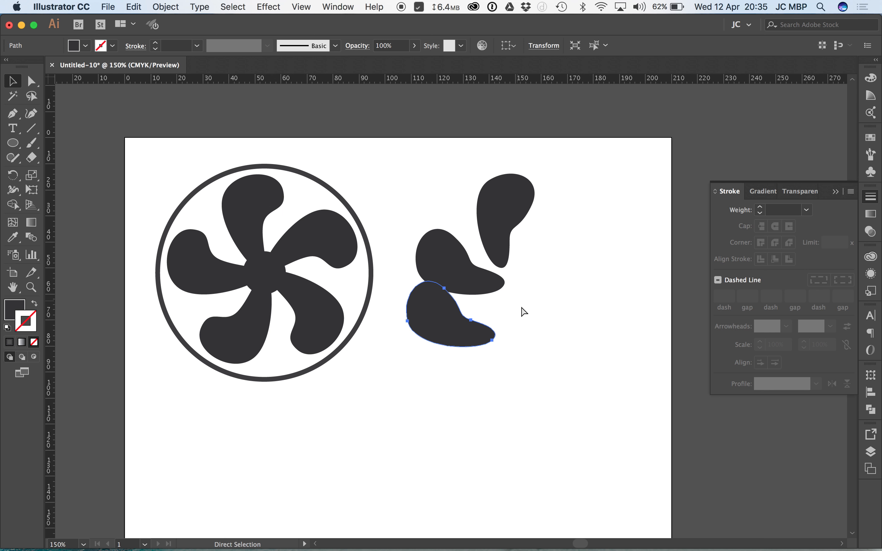
{"action": "key", "text": "r"}
{"action": "left_click_drag", "start_coordinate": [517, 337], "coordinate": [484, 317]}
{"action": "key", "text": "v"}
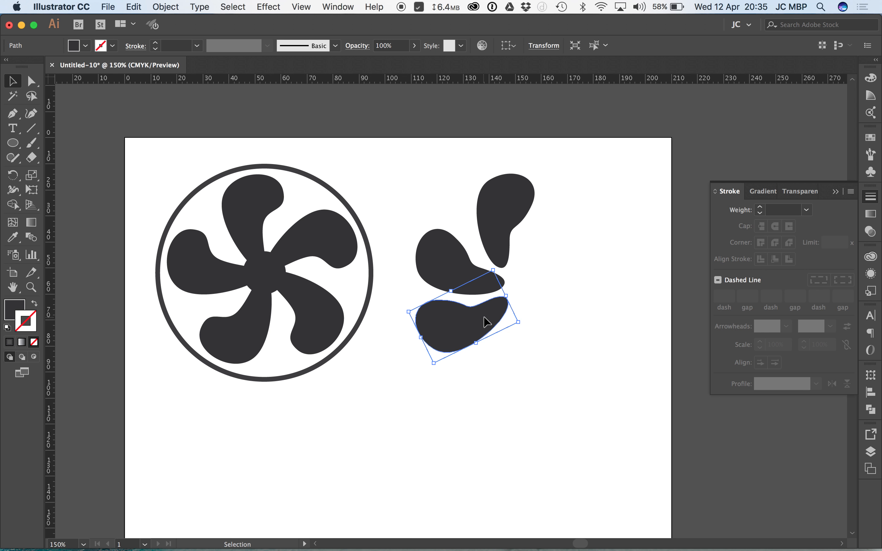
- Delete both rotated copies, keeping only the original single blade
{"action": "key", "text": "Delete"}
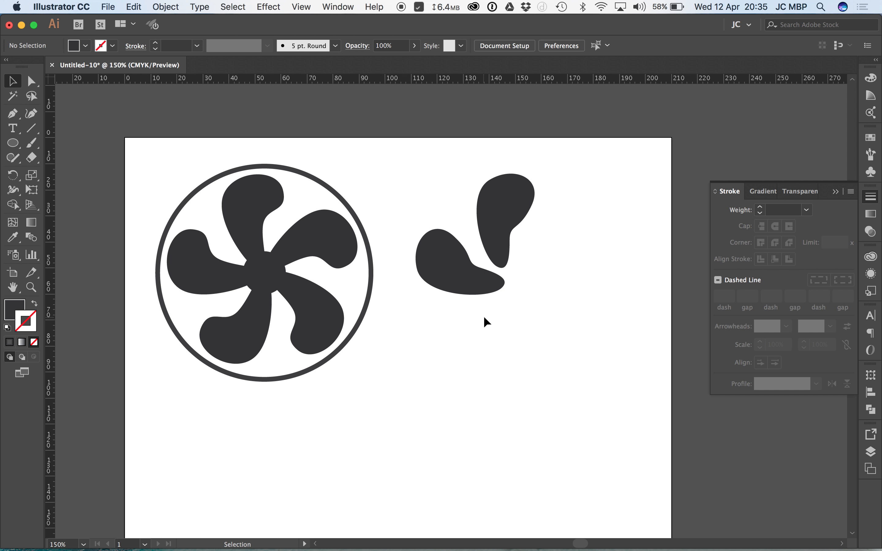
{"action": "left_click", "coordinate": [448, 272]}
{"action": "key", "text": "Delete"}
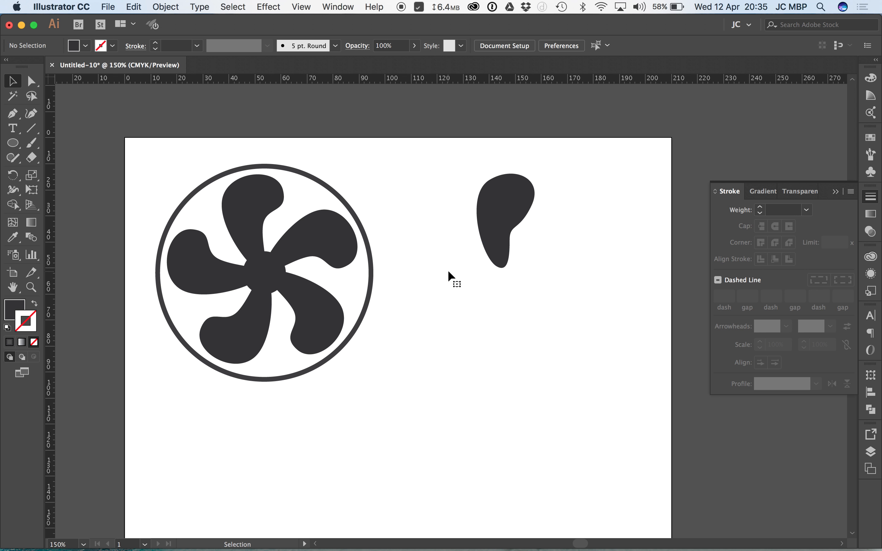
- Copy the single blade and paste two unrotated duplicates, one on the artboard and one off its edge
{"action": "left_click", "coordinate": [530, 198]}
{"action": "left_click", "coordinate": [166, 7]}
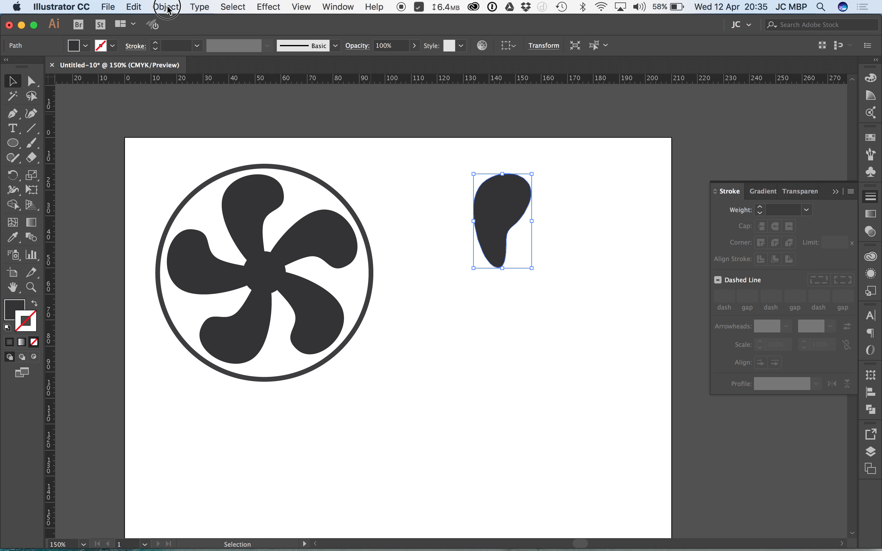
{"action": "mouse_move", "coordinate": [134, 6]}
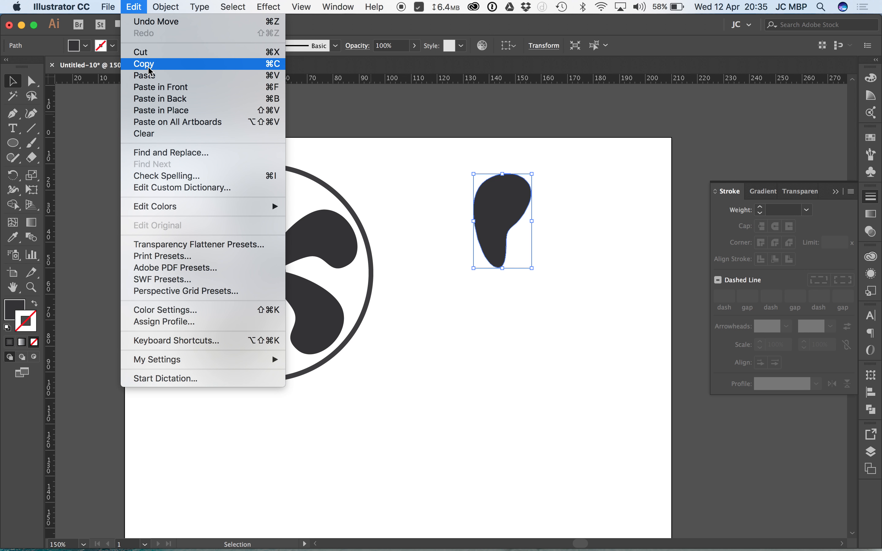
{"action": "left_click", "coordinate": [261, 65]}
{"action": "left_click", "coordinate": [134, 7]}
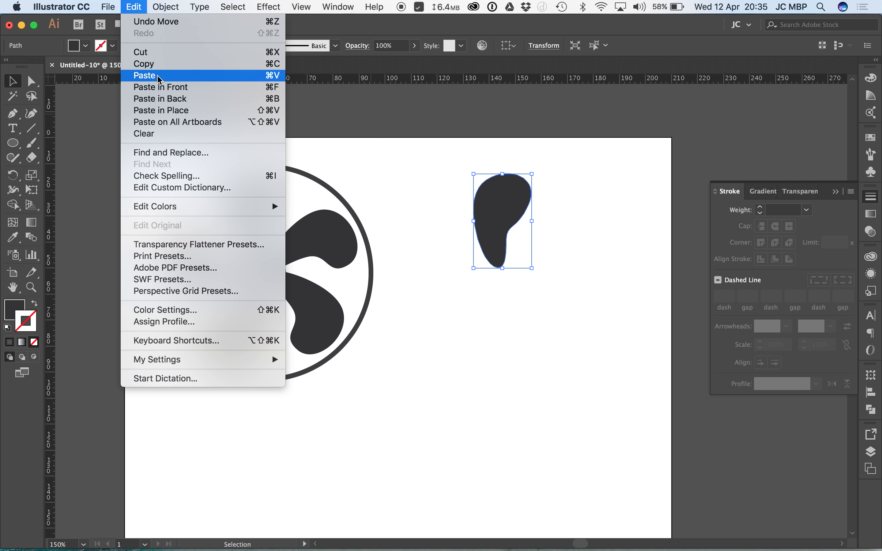
{"action": "left_click", "coordinate": [146, 75]}
{"action": "key", "text": "a"}
{"action": "left_click_drag", "start_coordinate": [548, 349], "coordinate": [228, 304]}
{"action": "key", "text": "v"}
{"action": "key", "text": "super+v"}
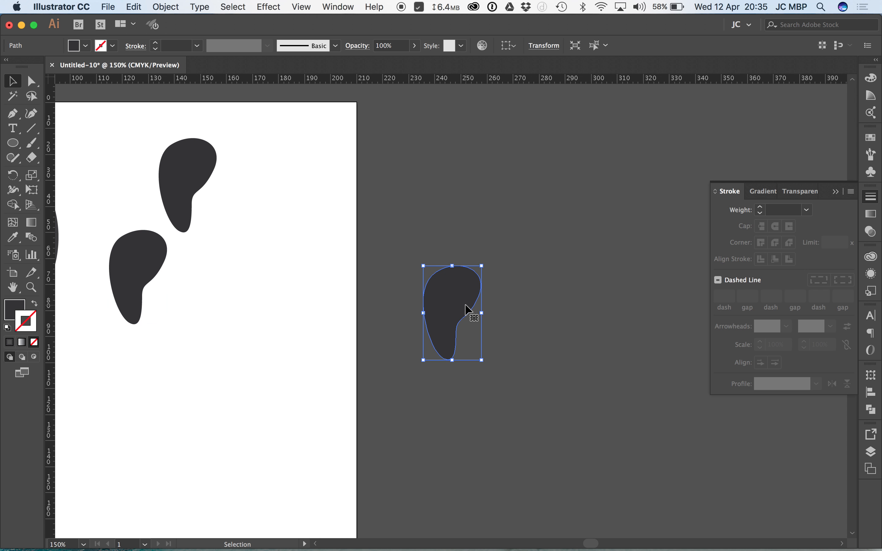
- Delete the two pasted blade duplicates, on and off the artboard
{"action": "key", "text": "Delete"}
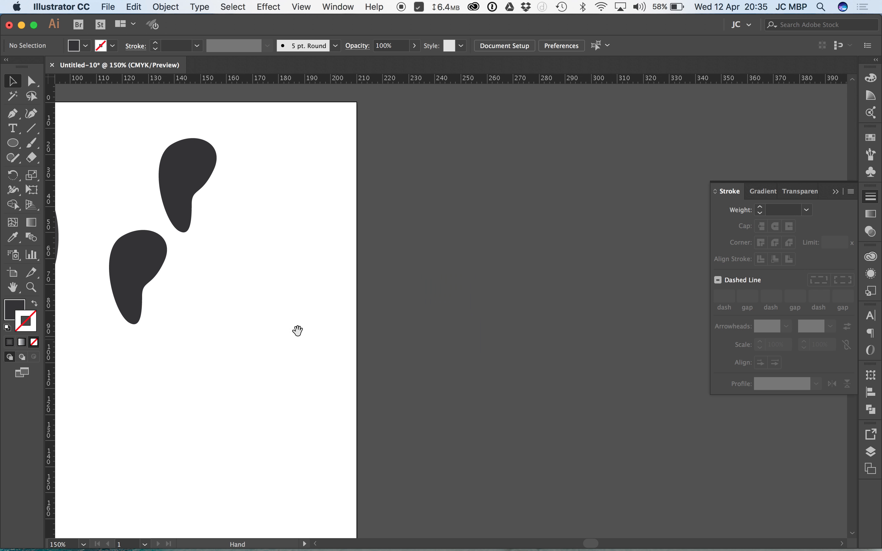
{"action": "left_click_drag", "start_coordinate": [208, 281], "coordinate": [478, 282]}
{"action": "left_click", "coordinate": [419, 266]}
{"action": "key", "text": "Delete"}
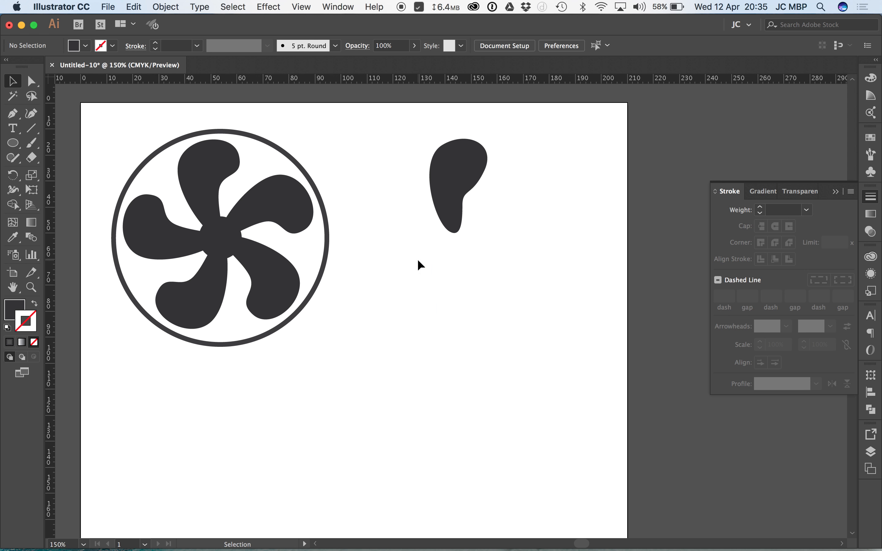
- Select the remaining single blade and copy it to the clipboard
{"action": "left_click", "coordinate": [472, 168]}
{"action": "left_click", "coordinate": [485, 184]}
{"action": "left_click", "coordinate": [435, 294]}
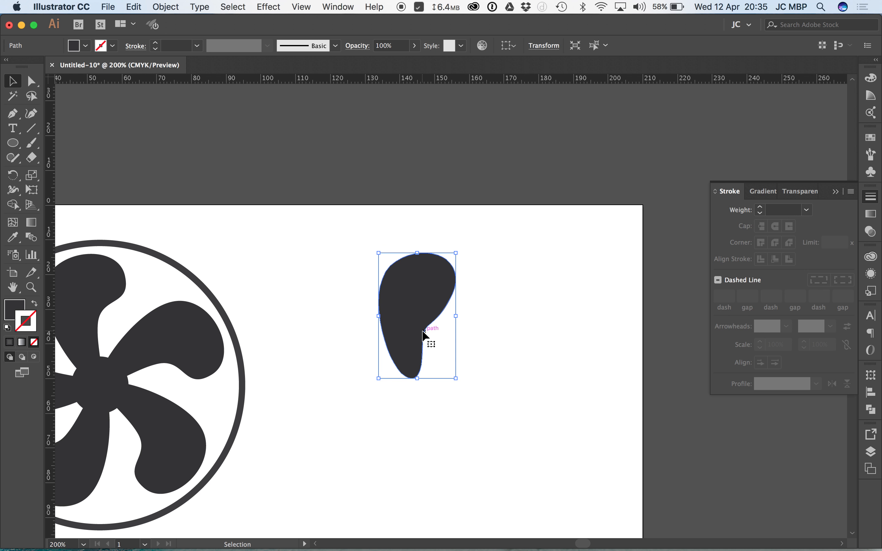
{"action": "left_click", "coordinate": [137, 8]}
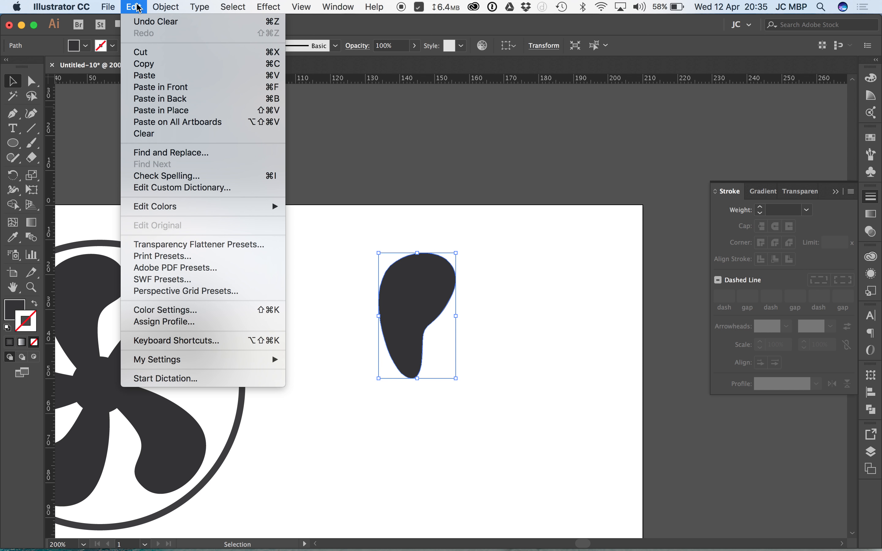
{"action": "left_click", "coordinate": [146, 65]}
- Try rotating the blade about its default centre point with the Rotate tool, then undo the rotation
{"action": "left_click", "coordinate": [13, 176]}
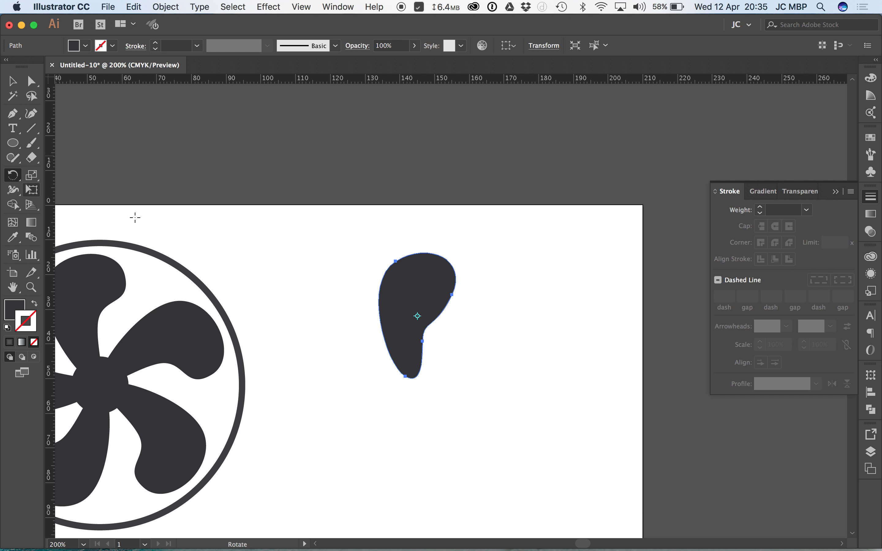
{"action": "scroll", "coordinate": [217, 167], "scroll_direction": "down", "scroll_amount": 6}
{"action": "scroll", "coordinate": [510, 238], "scroll_direction": "right", "scroll_amount": 3}
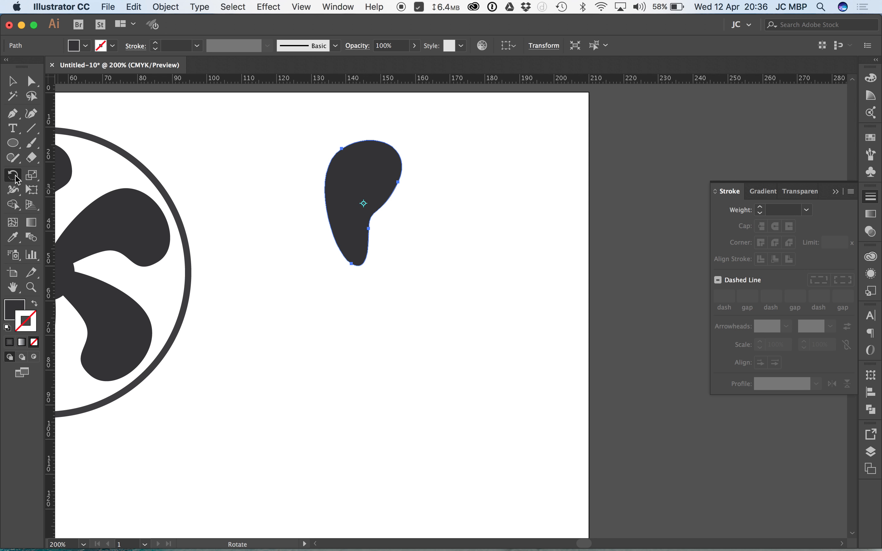
{"action": "left_click_drag", "start_coordinate": [383, 290], "coordinate": [470, 235]}
{"action": "key", "text": "super+z"}
{"action": "key", "text": "super+z"}
{"action": "key", "text": "super+shift+z"}
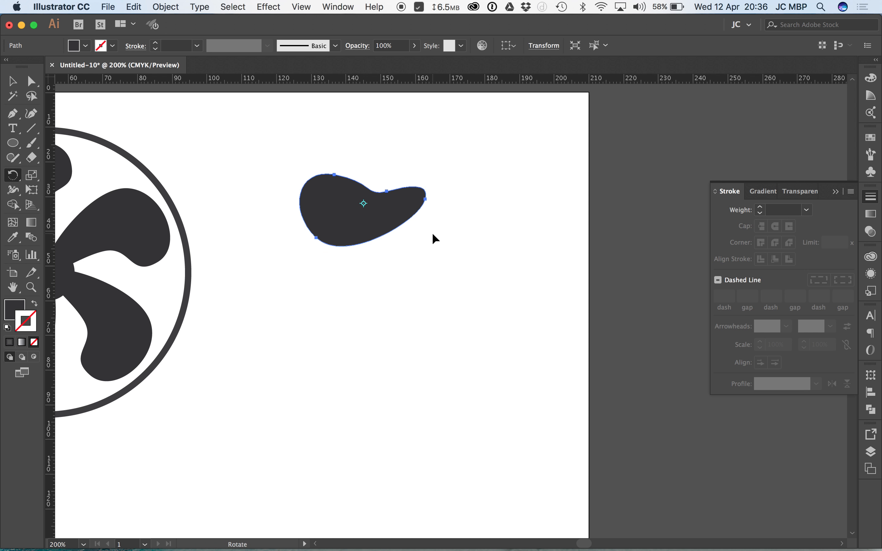
{"action": "key", "text": "super+shift+z"}
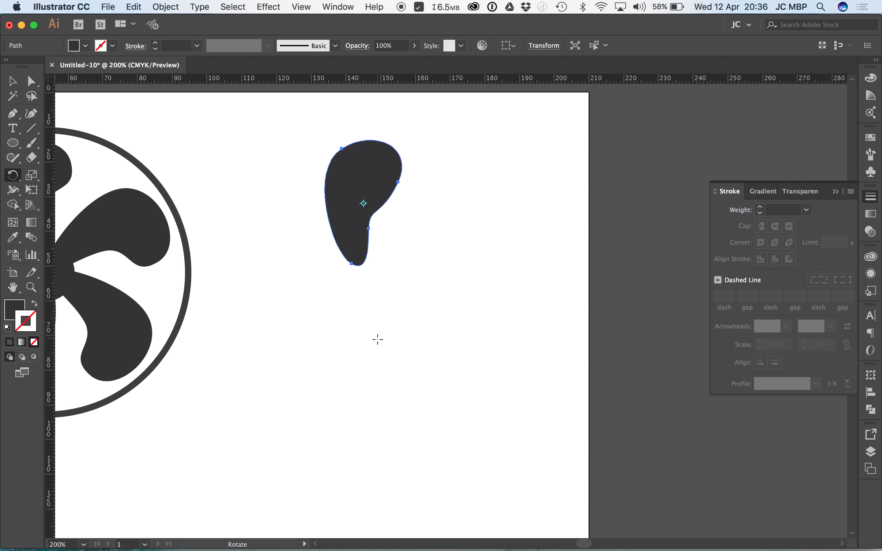
- Try rotating the blade freehand about a reference point just below its tip, then undo the rotation
{"action": "left_click", "coordinate": [371, 283]}
{"action": "left_click_drag", "start_coordinate": [449, 174], "coordinate": [278, 170]}
{"action": "key", "text": "super+z"}
{"action": "key", "text": "super+z"}
{"action": "key", "text": "super+z"}
{"action": "key", "text": "super+z"}
{"action": "key", "text": "super+z"}
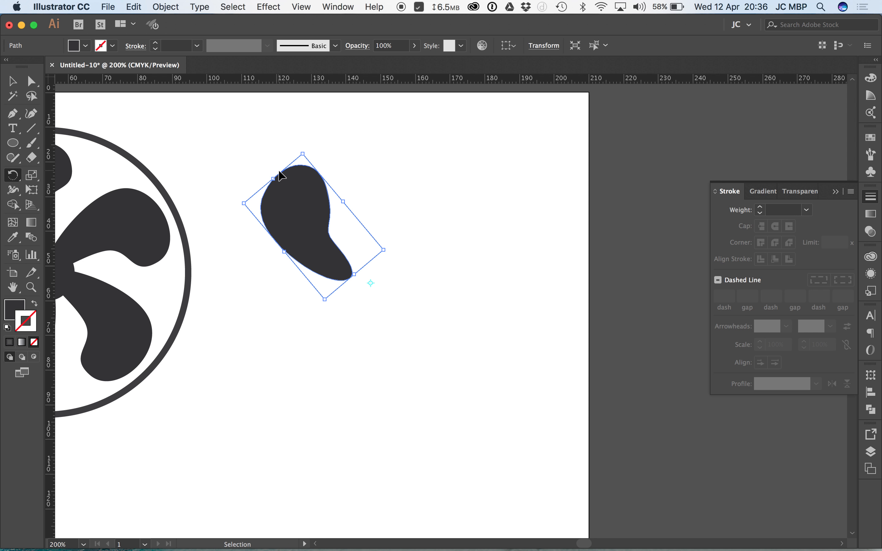
{"action": "key", "text": "super+z"}
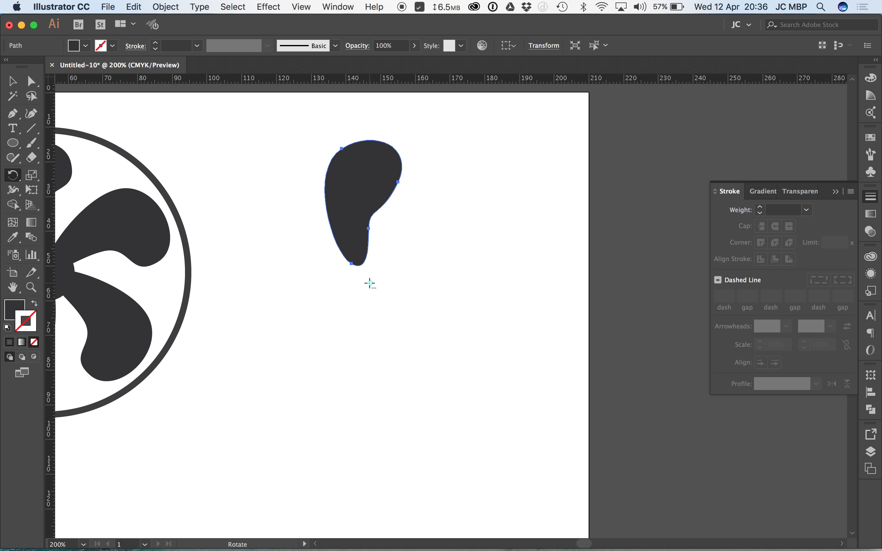
- Open the Rotate options for a reference point just below the blade's tip and compare the result with the preview off and on
{"action": "left_click", "coordinate": [369, 283], "text": "alt"}
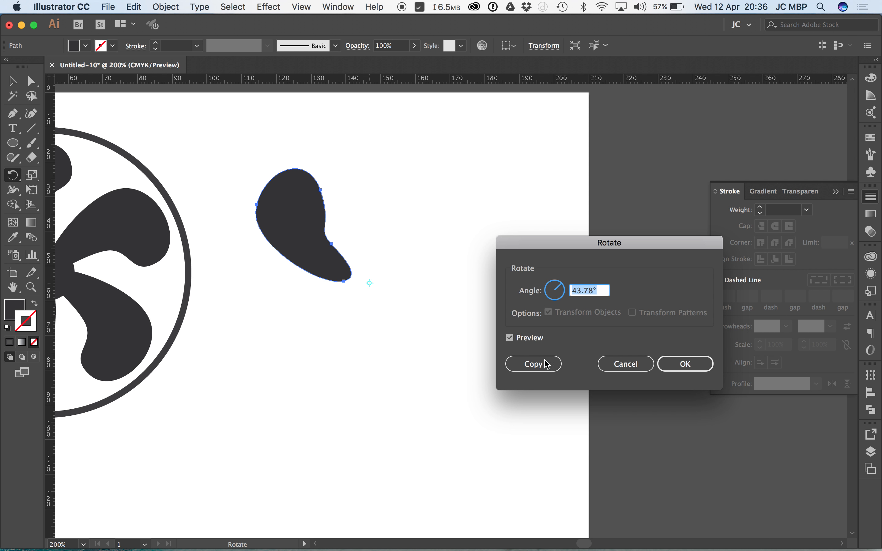
{"action": "left_click", "coordinate": [531, 338]}
{"action": "left_click", "coordinate": [531, 339]}
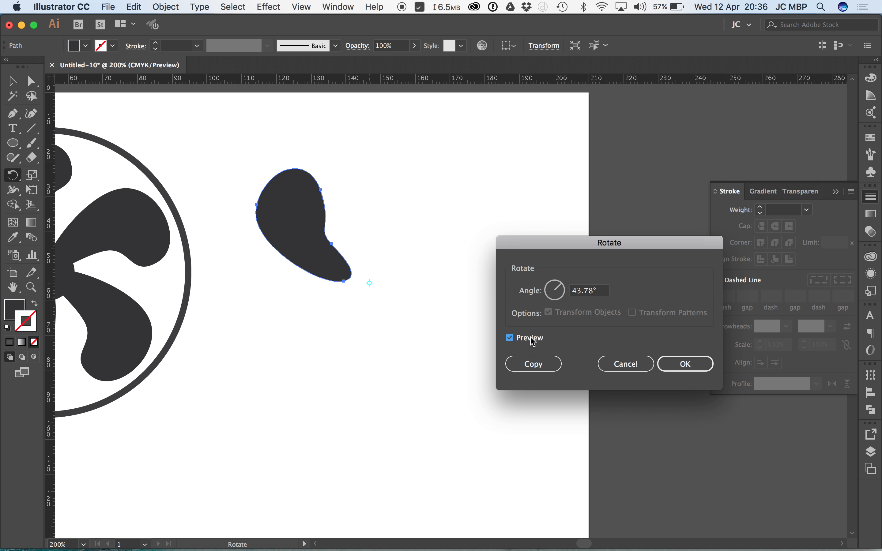
{"action": "left_click", "coordinate": [531, 338]}
{"action": "left_click", "coordinate": [531, 338]}
{"action": "key", "text": "Tab"}
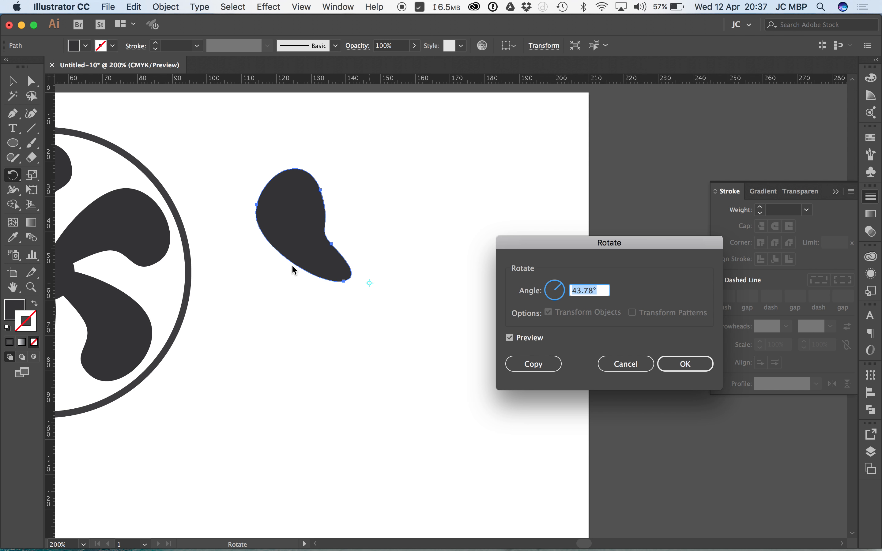
- Calculate 360/5 in Spotlight to find the rotation angle for five blades
{"action": "key", "text": "super+space"}
{"action": "type", "text": "350"}
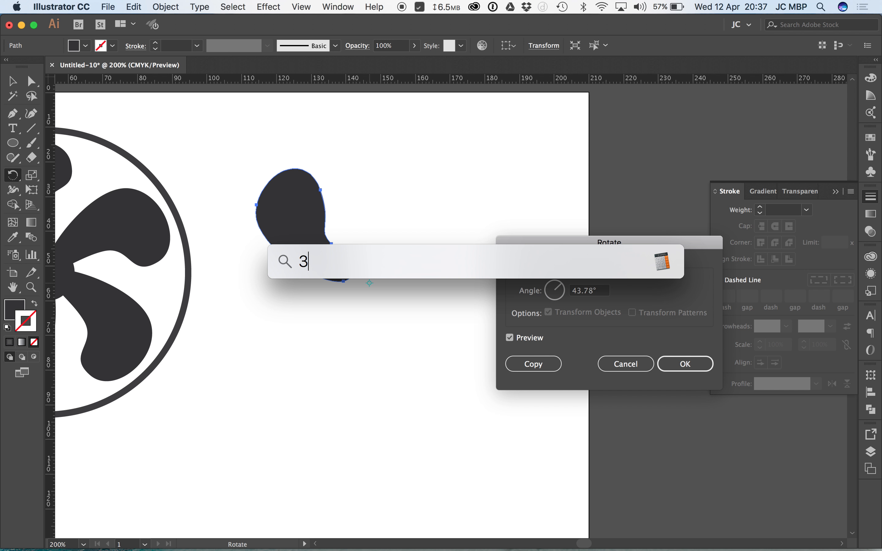
{"action": "key", "text": "BackSpace"}
{"action": "key", "text": "BackSpace"}
{"action": "type", "text": "60/5"}
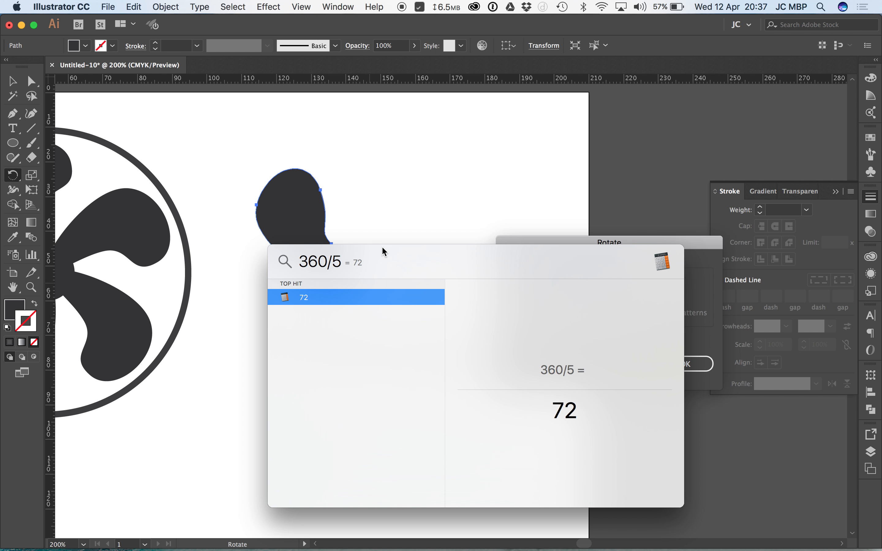
{"action": "key", "text": "Escape"}
{"action": "key", "text": "Escape"}
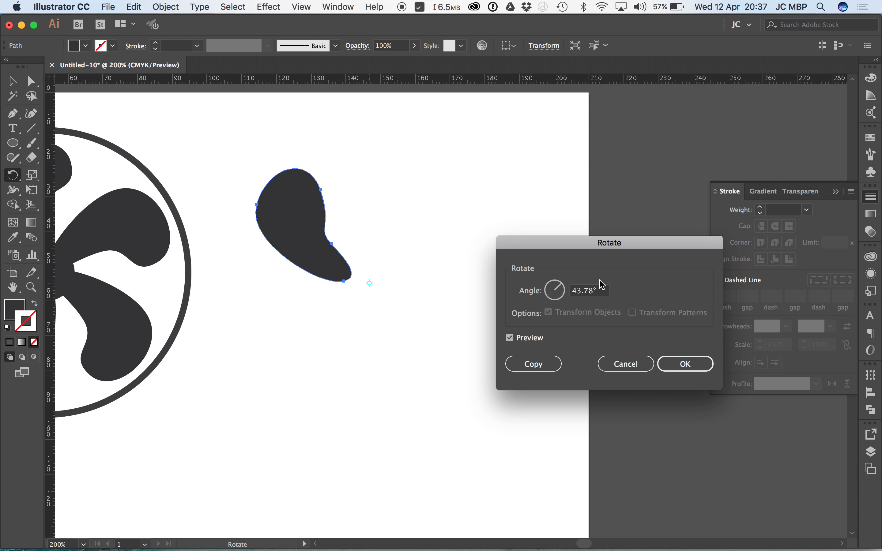
- Rotate the blade itself by 72° about the point below its tip, then undo it
{"action": "left_click_drag", "start_coordinate": [604, 290], "coordinate": [538, 291]}
{"action": "type", "text": "72"}
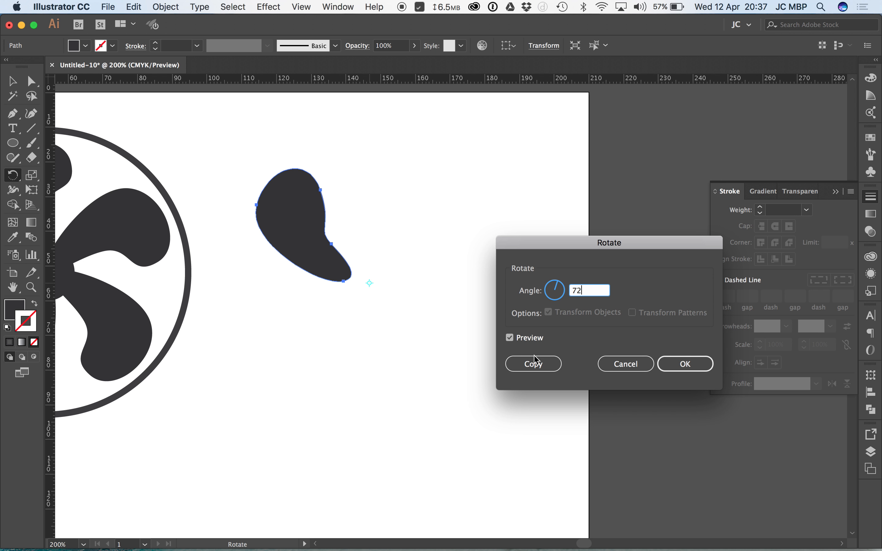
{"action": "left_click", "coordinate": [532, 339]}
{"action": "left_click", "coordinate": [531, 340]}
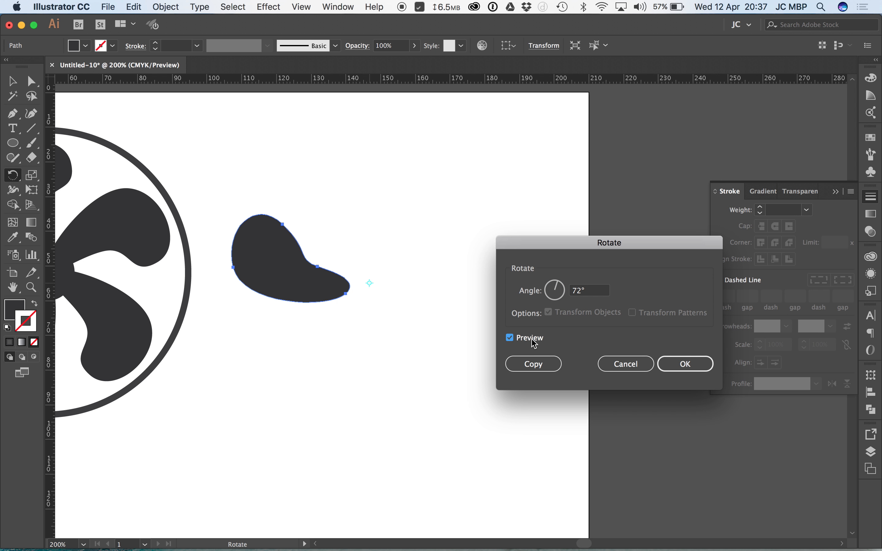
{"action": "left_click", "coordinate": [697, 366]}
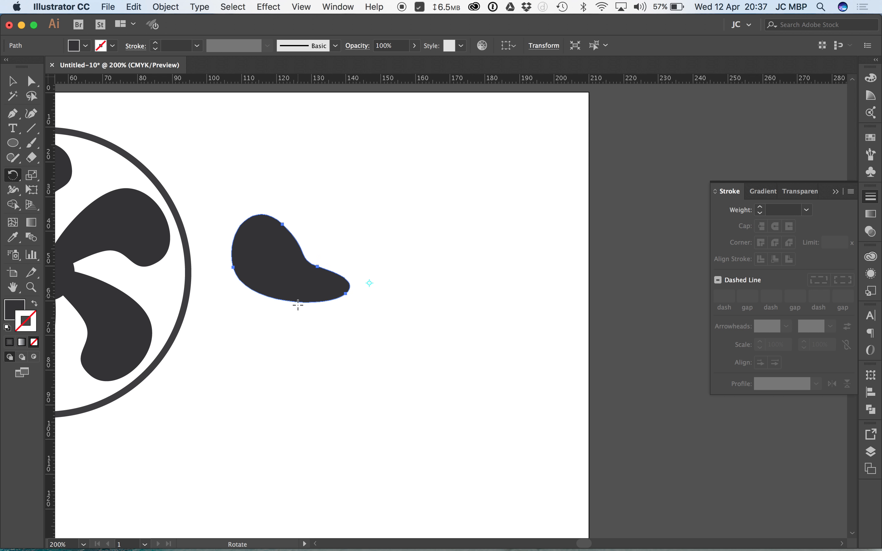
{"action": "key", "text": "super+d"}
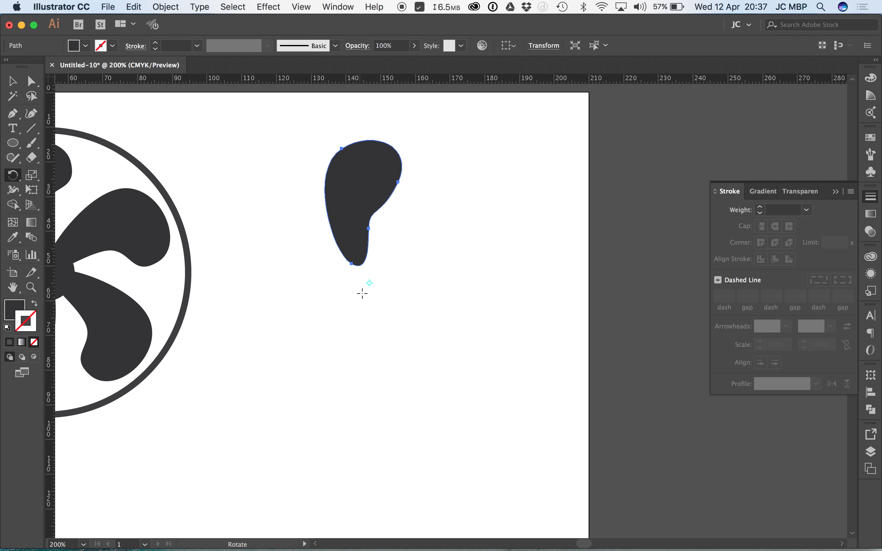
- Make a copy of the blade rotated by 72° about the reference point just below its tip
{"action": "left_click", "coordinate": [370, 284], "text": "alt"}
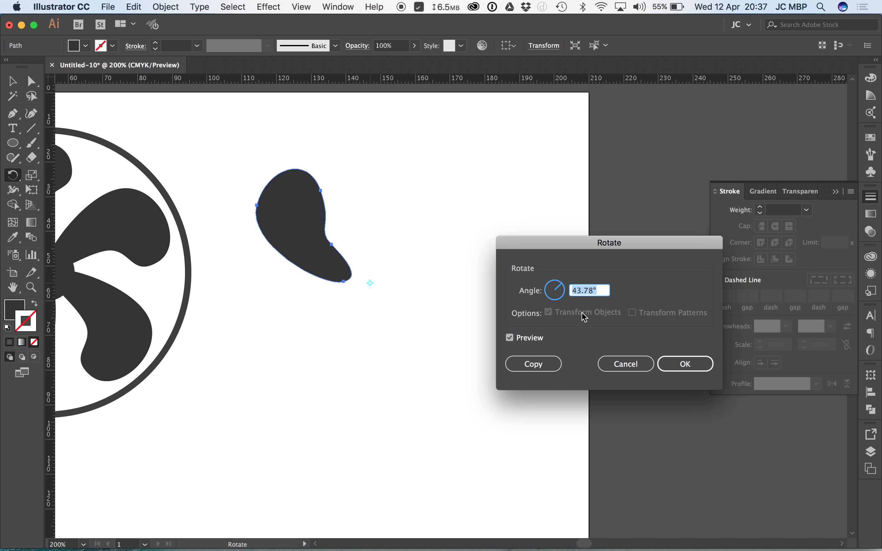
{"action": "type", "text": "72"}
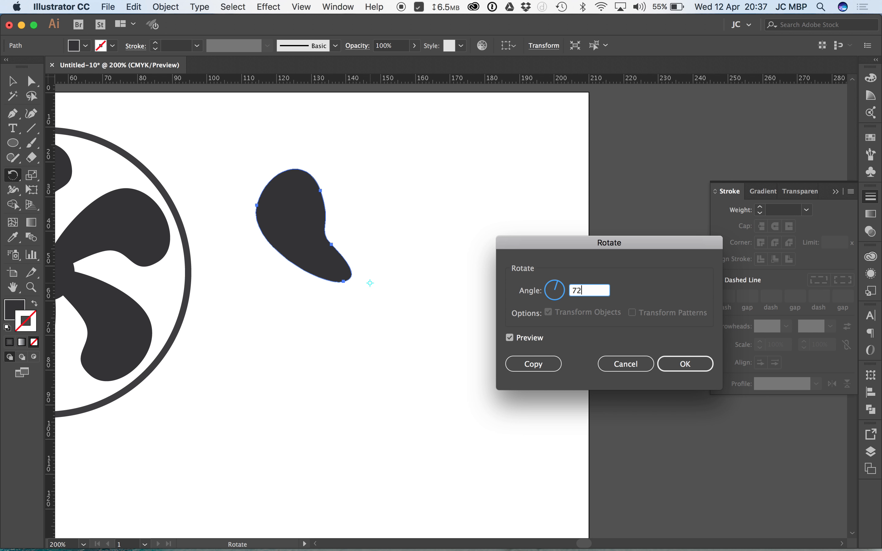
{"action": "left_click", "coordinate": [533, 364]}
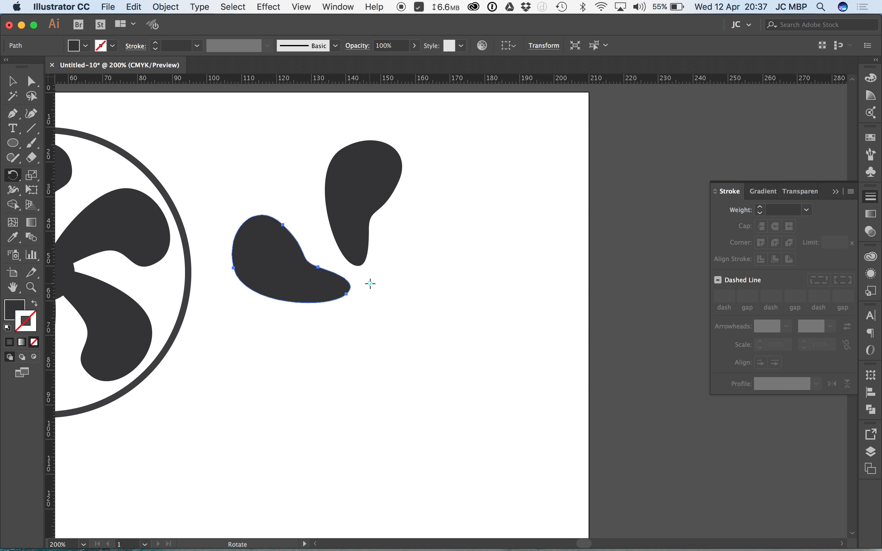
- Repeat the rotated copy three more times around the same reference point to complete the ring of five blades
{"action": "key", "text": "super"}
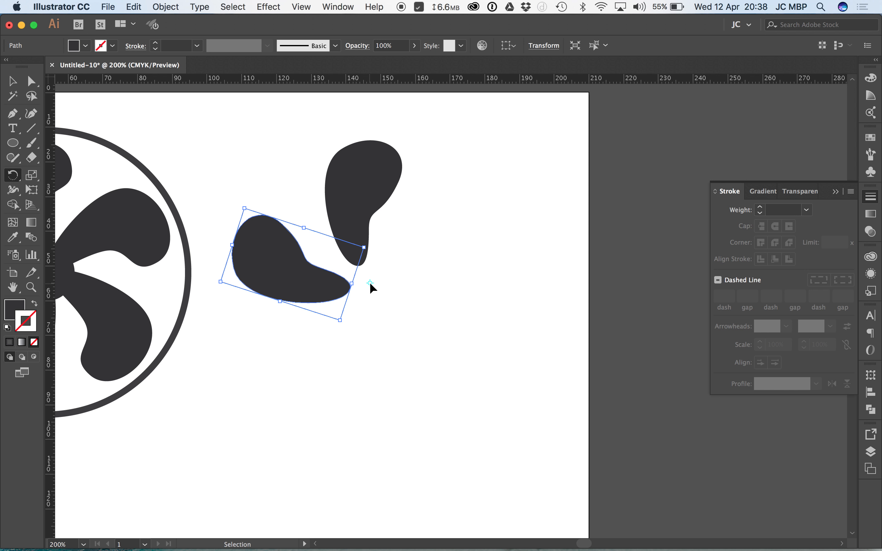
{"action": "key", "text": "super+d"}
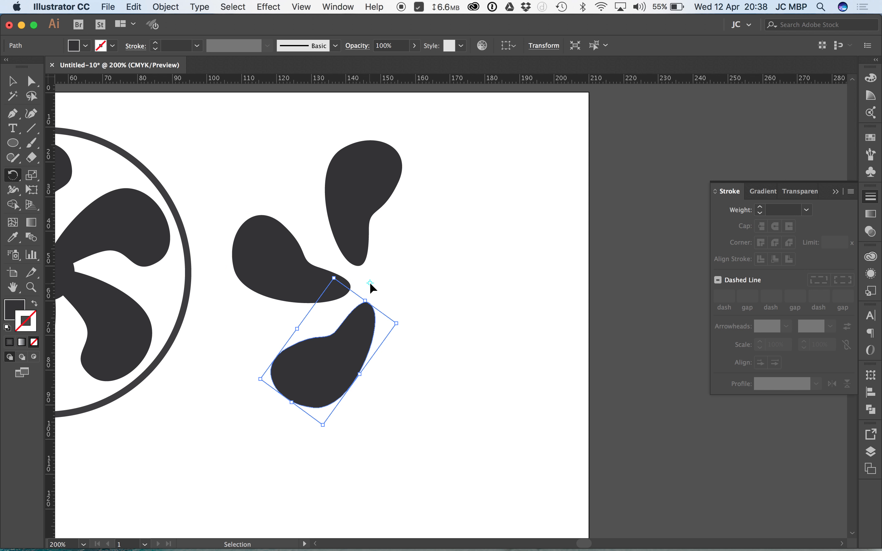
{"action": "key", "text": "super+d"}
{"action": "key", "text": "super+d"}
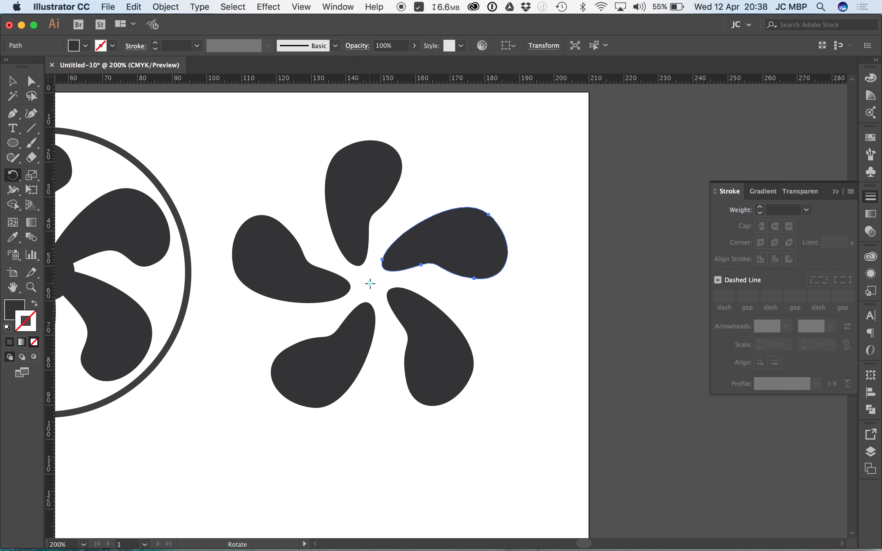
- Deselect the blade and draw a square about 34 mm wide in the empty area below the new fan
{"action": "key", "text": "v"}
{"action": "left_click_drag", "start_coordinate": [400, 339], "coordinate": [418, 177]}
{"action": "left_click", "coordinate": [408, 355]}
{"action": "key", "text": "m"}
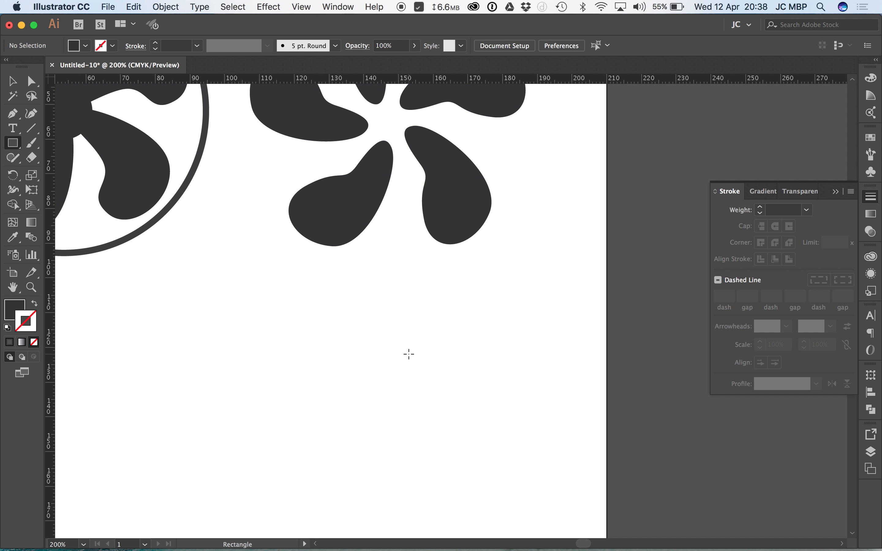
{"action": "left_click_drag", "start_coordinate": [372, 320], "coordinate": [492, 439]}
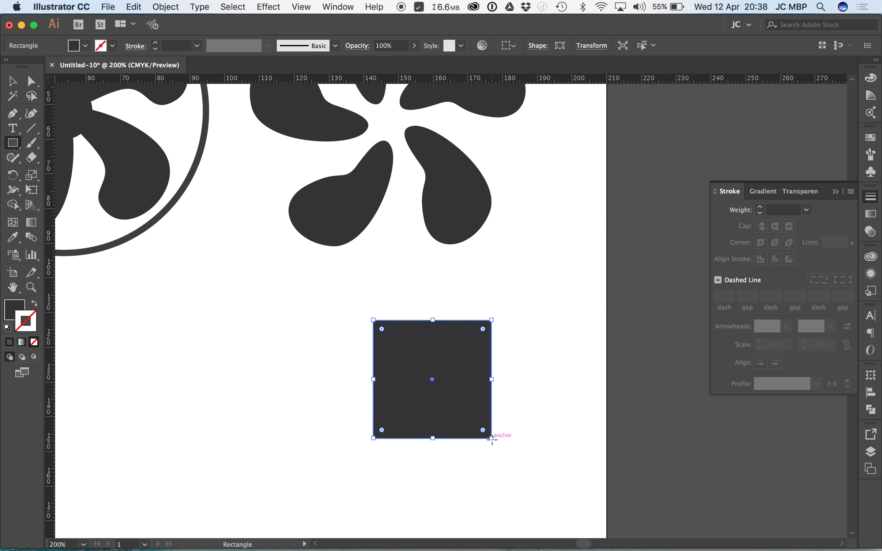
- Try repeating the last rotated copy on the square, then undo it
{"action": "key", "text": "super+d"}
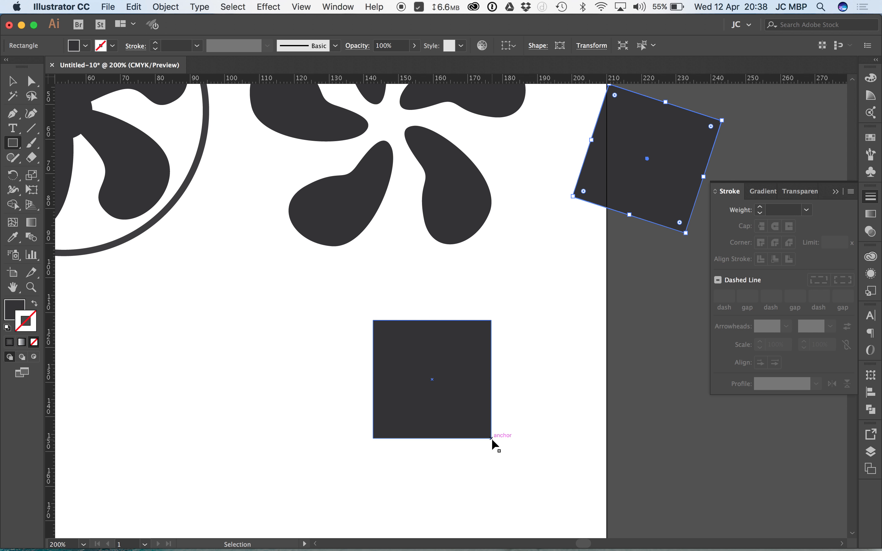
{"action": "key", "text": "super+shift+a"}
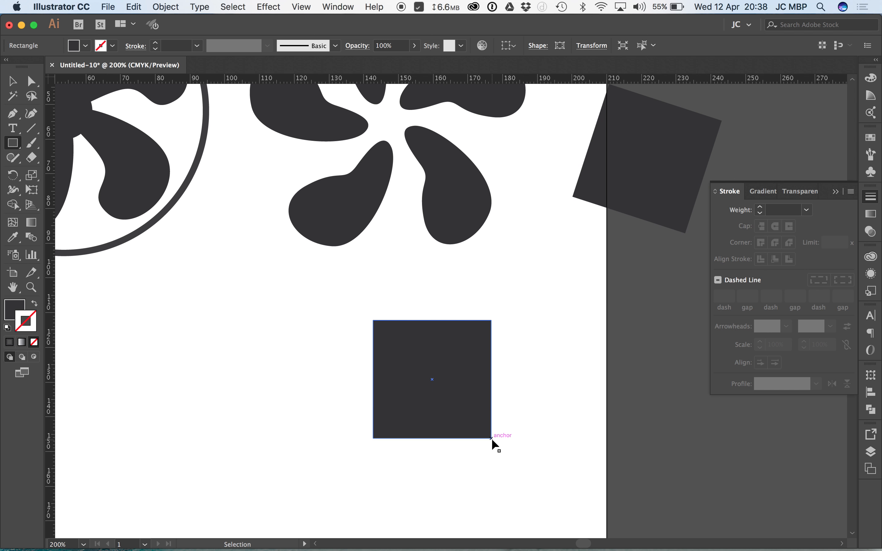
{"action": "key", "text": "super+z"}
{"action": "key", "text": "super+z"}
{"action": "key", "text": "super+z"}
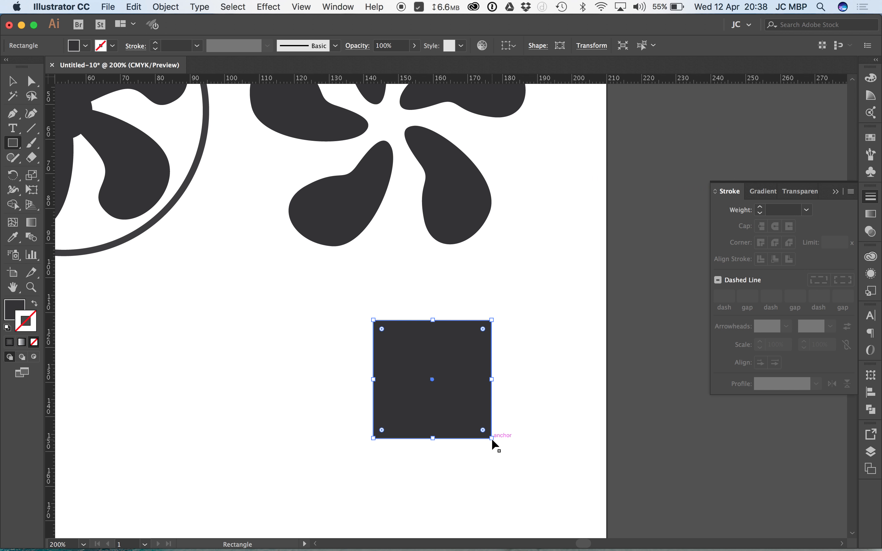
- Move the square about 12 mm to the left, repeat that move several times, and delete the square
{"action": "key", "text": "v"}
{"action": "left_click_drag", "start_coordinate": [472, 416], "coordinate": [429, 416]}
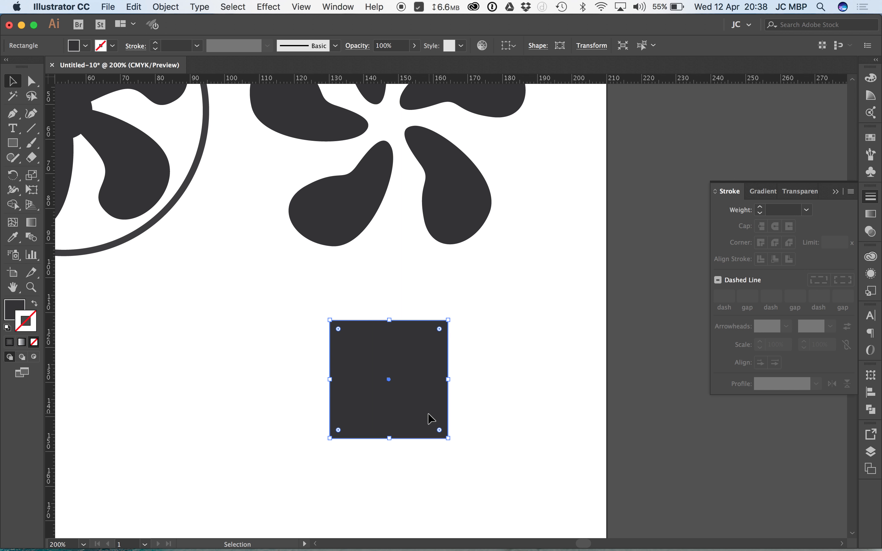
{"action": "key", "text": "super+d"}
{"action": "key", "text": "super+d"}
{"action": "key", "text": "super+d"}
{"action": "key", "text": "super+d"}
{"action": "key", "text": "super+d"}
{"action": "key", "text": "super+d"}
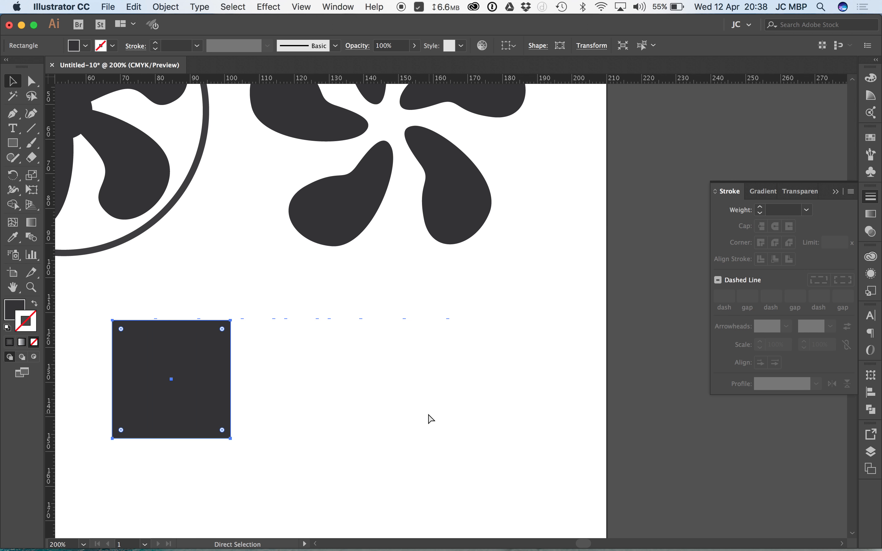
{"action": "key", "text": "Delete"}
{"action": "left_click_drag", "start_coordinate": [431, 263], "coordinate": [447, 422]}
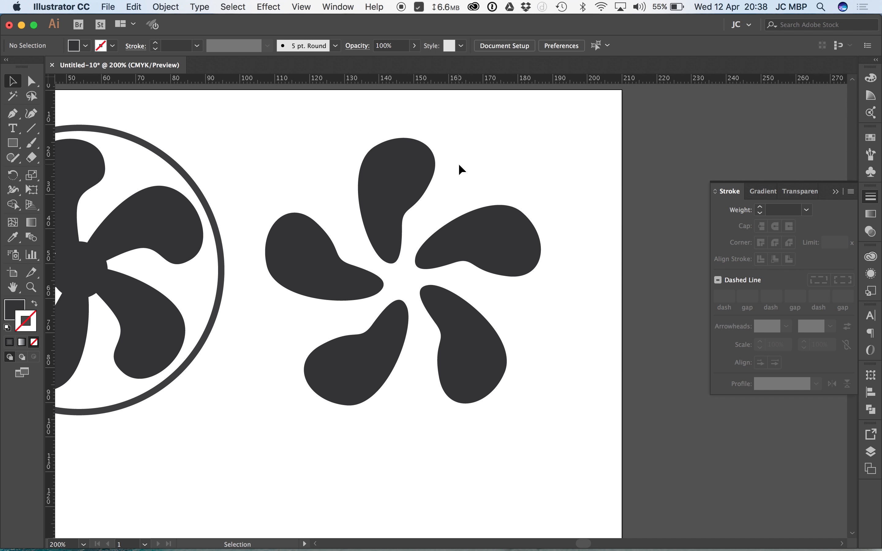
{"action": "left_click", "coordinate": [177, 7]}
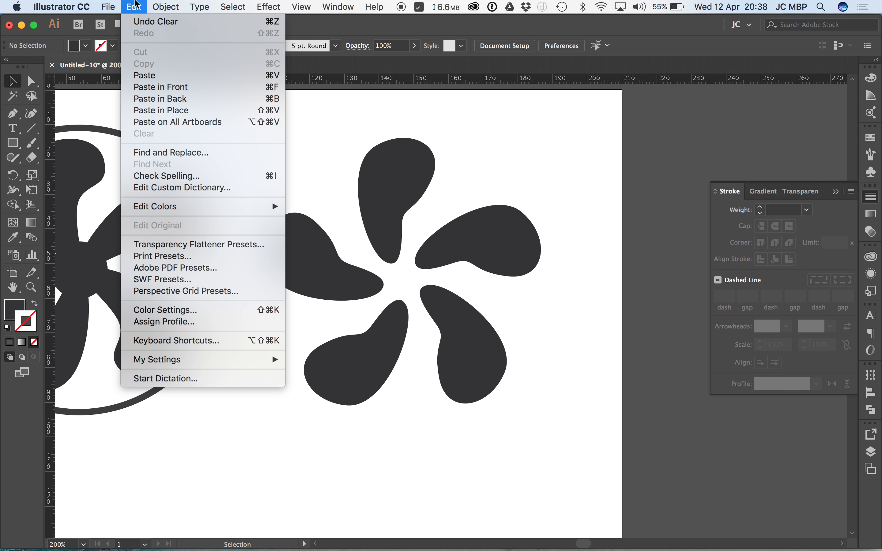
{"action": "mouse_move", "coordinate": [112, 4]}
{"action": "mouse_move", "coordinate": [281, 6]}
{"action": "mouse_move", "coordinate": [241, 4]}
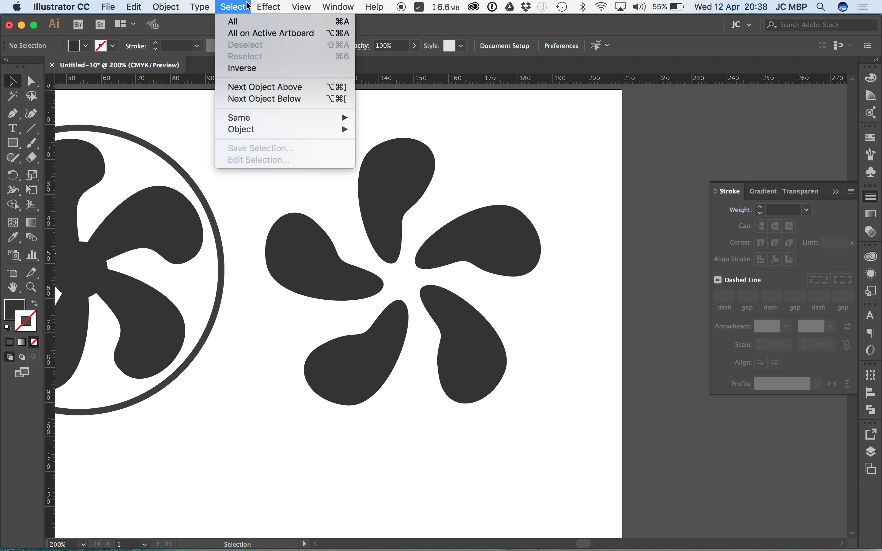
{"action": "mouse_move", "coordinate": [315, 4]}
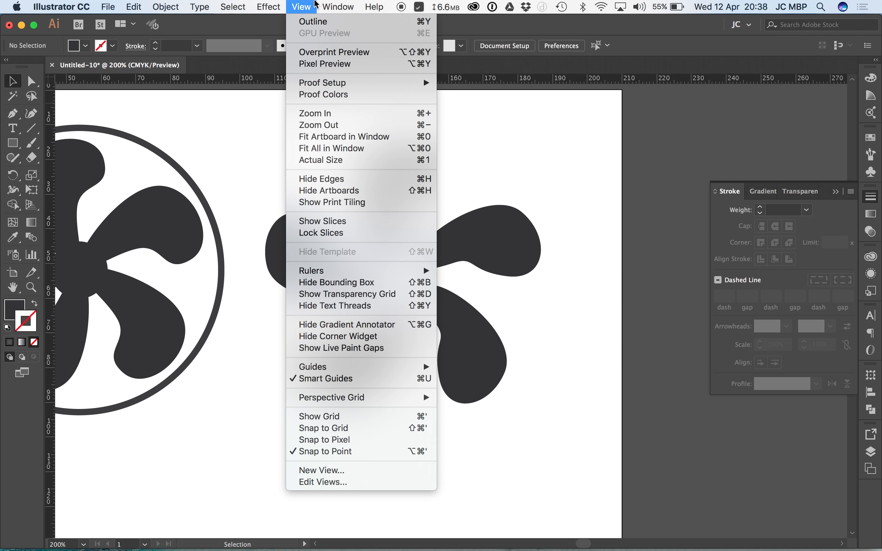
{"action": "left_click", "coordinate": [206, 6]}
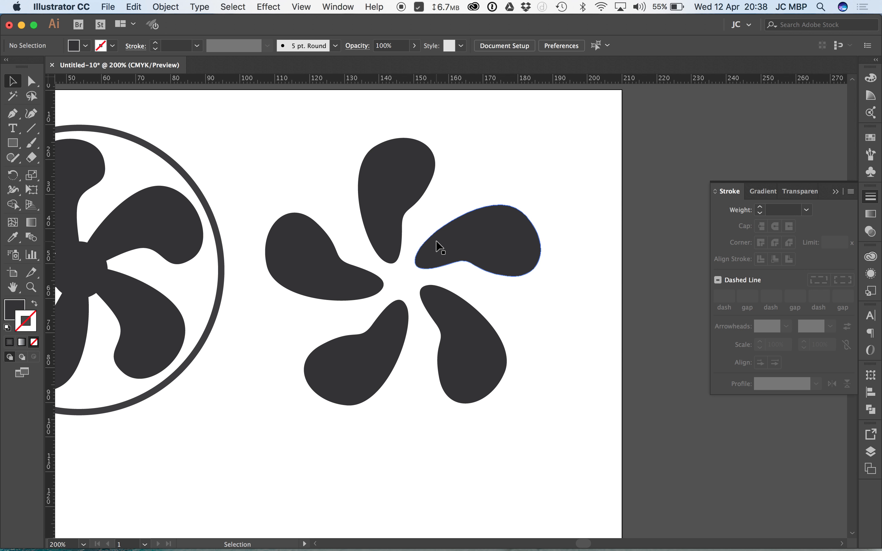
- Try moving the hub circle of the original fan away from its centre, then undo the move and deselect it
{"action": "scroll", "coordinate": [439, 248], "scroll_direction": "left", "scroll_amount": 5}
{"action": "left_click_drag", "start_coordinate": [209, 268], "coordinate": [286, 342]}
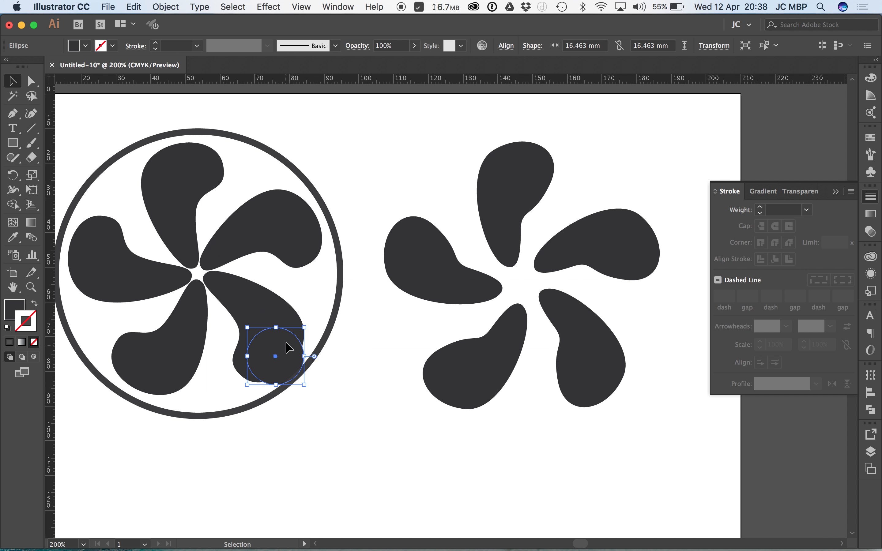
{"action": "key", "text": "super+z"}
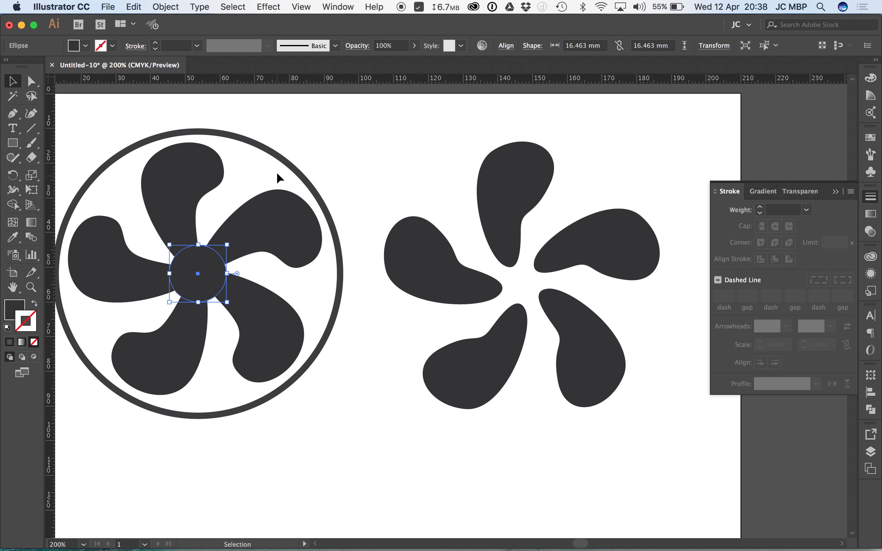
{"action": "left_click", "coordinate": [424, 207]}
- Draw a hub circle about 18.7 mm in diameter from the centre of the new blades and nudge it slightly down and left
{"action": "scroll", "coordinate": [501, 239], "scroll_direction": "right", "scroll_amount": 2}
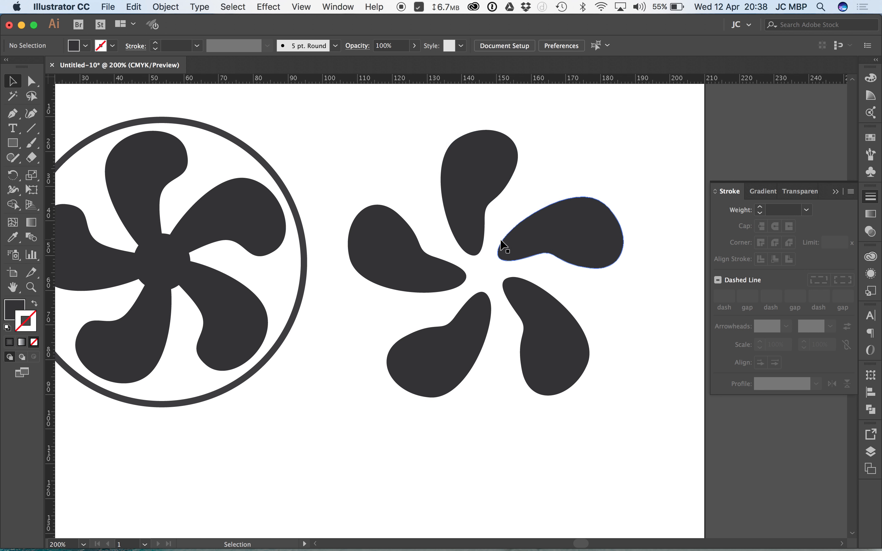
{"action": "left_click", "coordinate": [17, 143]}
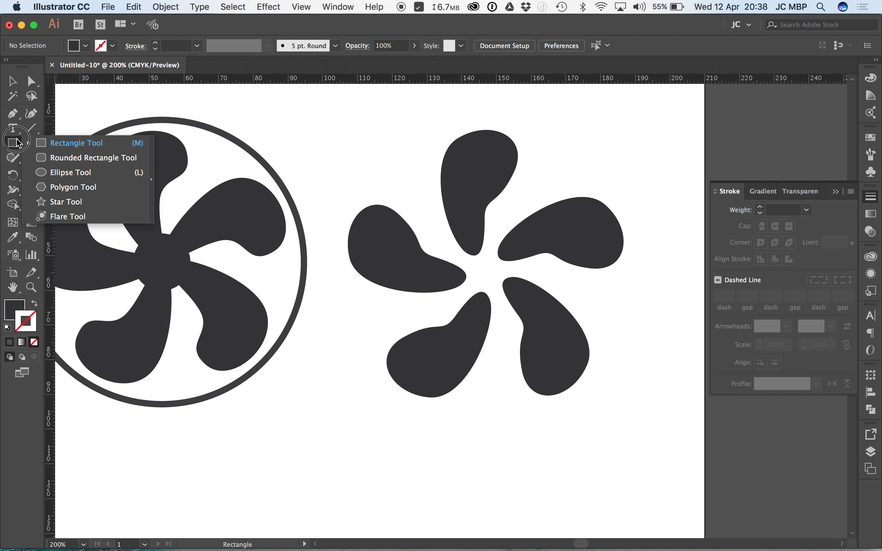
{"action": "left_click", "coordinate": [70, 172]}
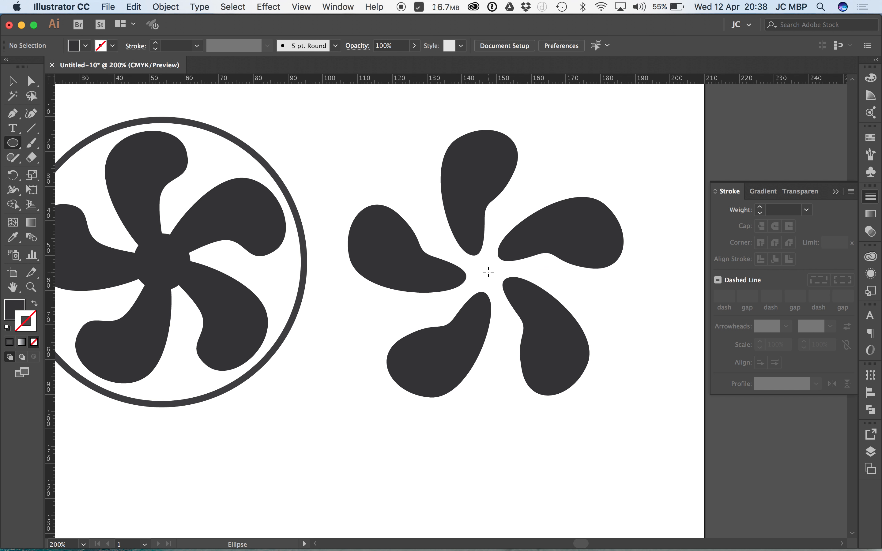
{"action": "left_click_drag", "start_coordinate": [488, 272], "coordinate": [521, 298]}
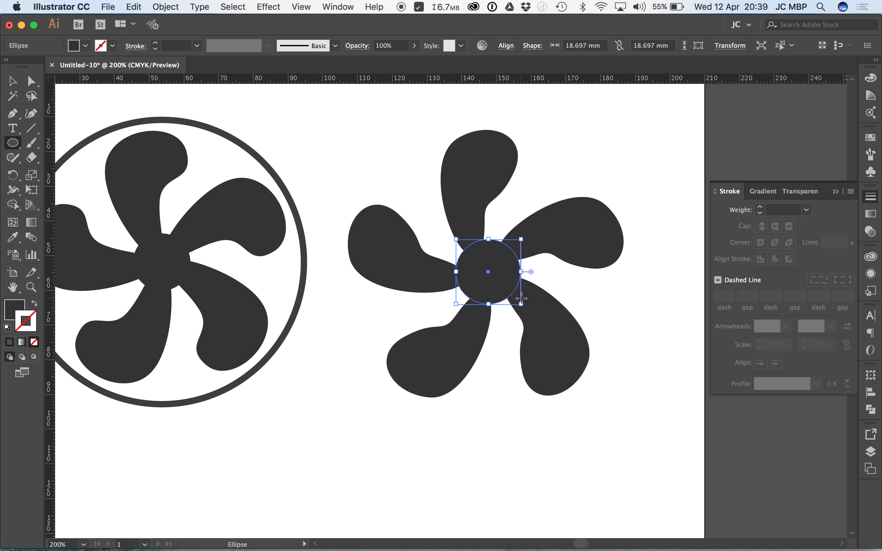
{"action": "key", "text": "v"}
{"action": "left_click", "coordinate": [12, 80]}
{"action": "key", "text": "Down"}
{"action": "key", "text": "Left"}
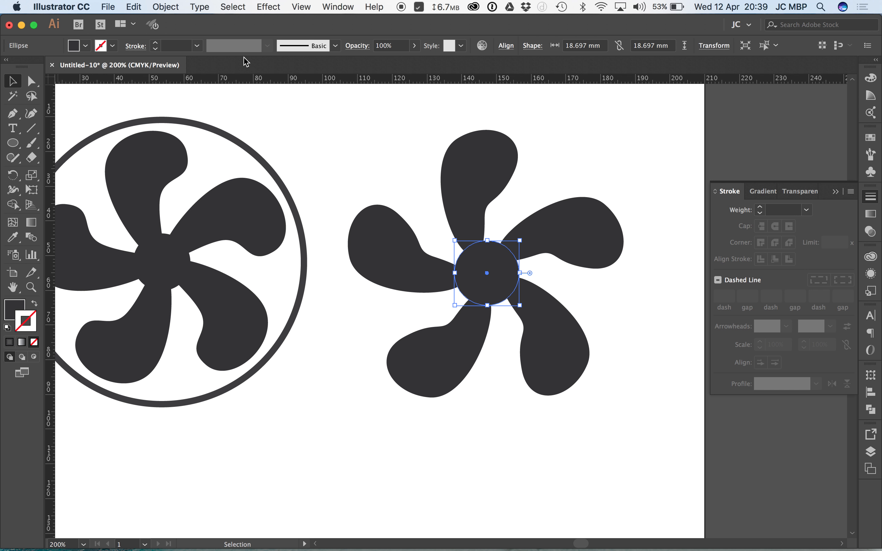
- Paste a copy of the hub circle in front and enlarge it from its centre to about 90 mm, enclosing all the blades
{"action": "left_click", "coordinate": [138, 5]}
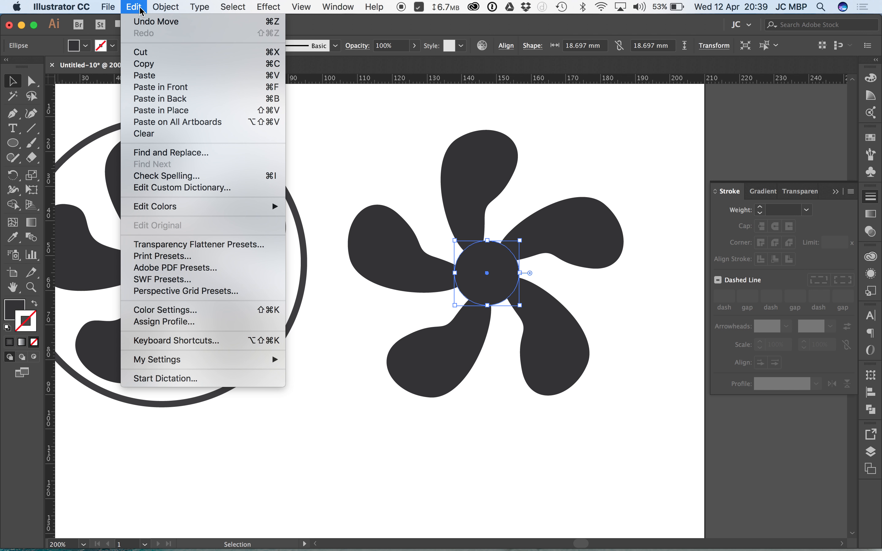
{"action": "left_click", "coordinate": [154, 65]}
{"action": "left_click", "coordinate": [139, 10]}
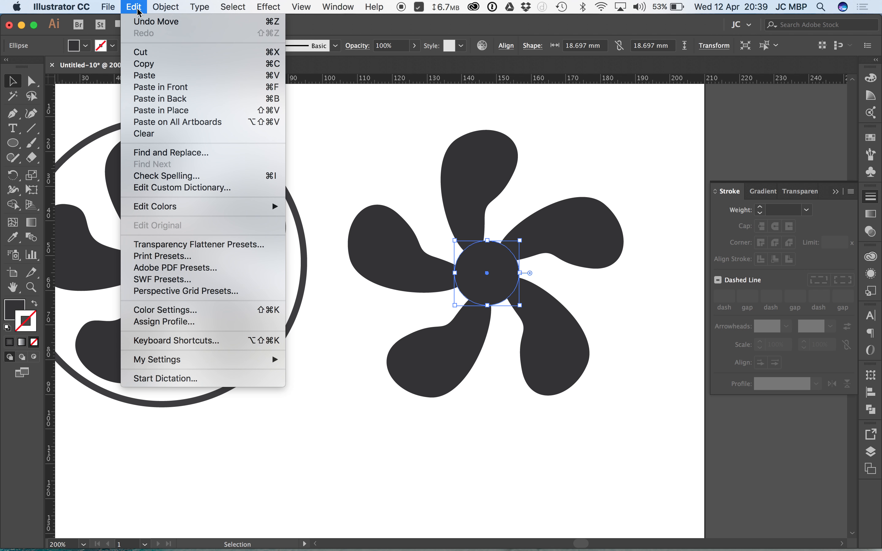
{"action": "left_click", "coordinate": [172, 90]}
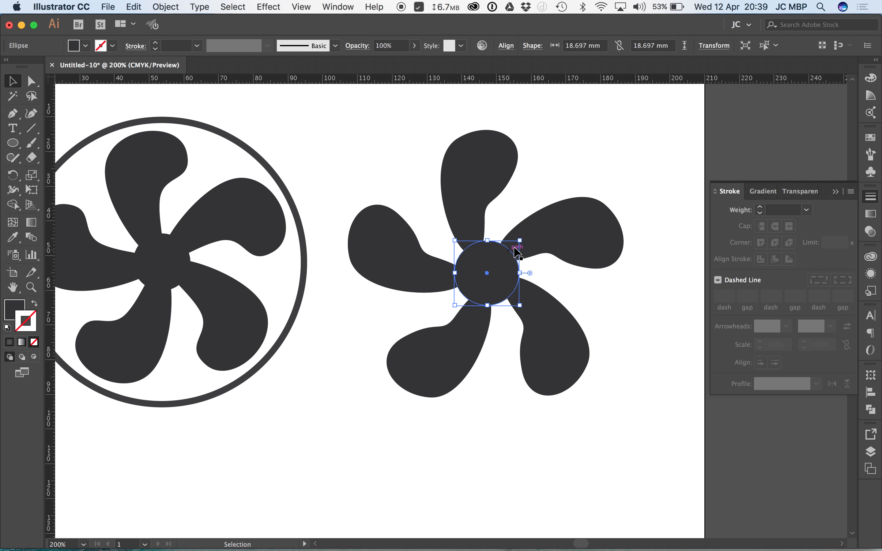
{"action": "left_click_drag", "start_coordinate": [520, 240], "coordinate": [644, 102]}
{"action": "key", "text": "alt"}
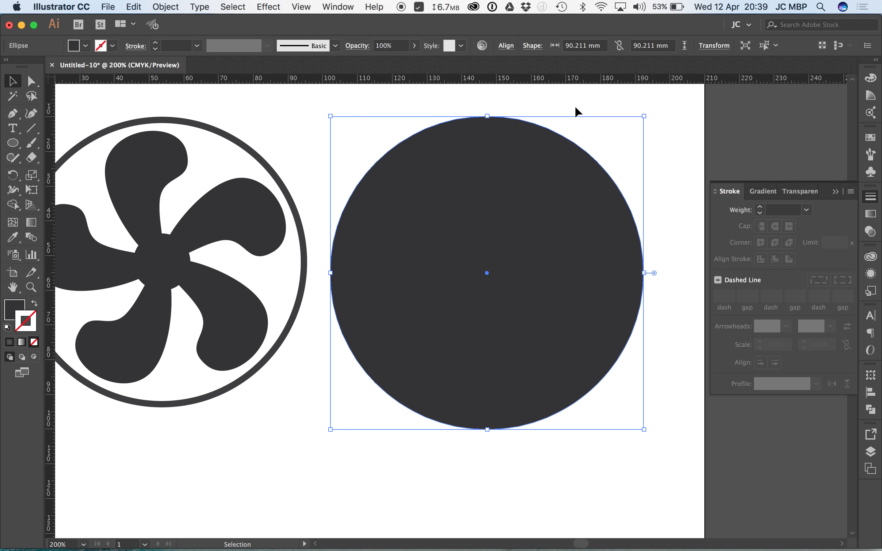
- Swap the large circle's fill and stroke, set its stroke weight to 5 pt, and deselect it
{"action": "left_click", "coordinate": [33, 306]}
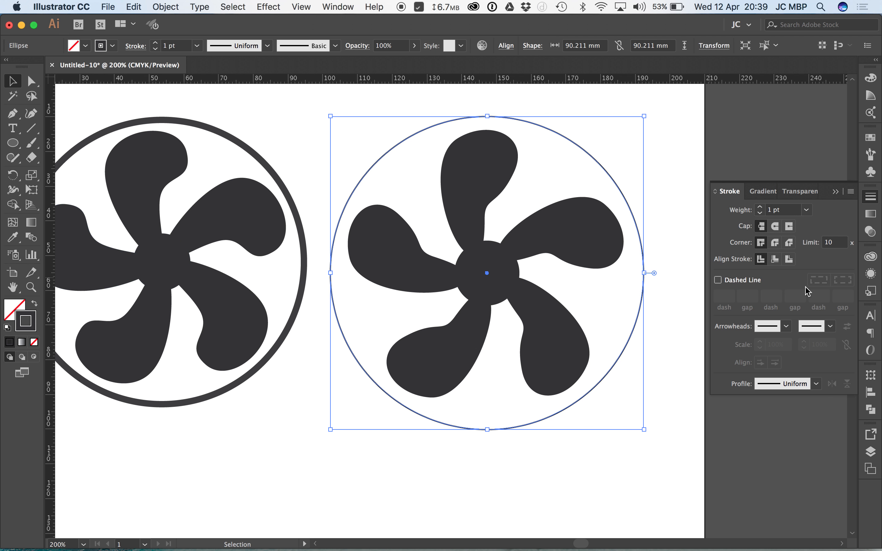
{"action": "left_click", "coordinate": [744, 211]}
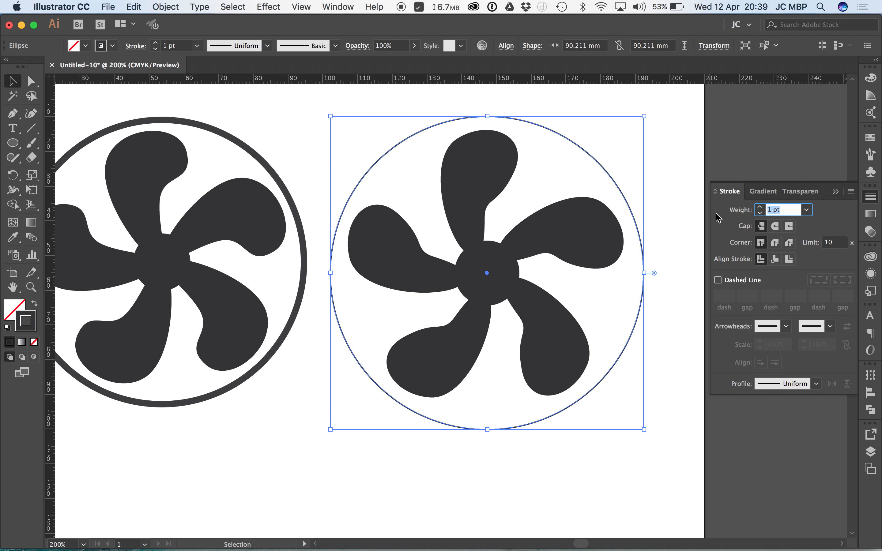
{"action": "type", "text": "5"}
{"action": "key", "text": "Return"}
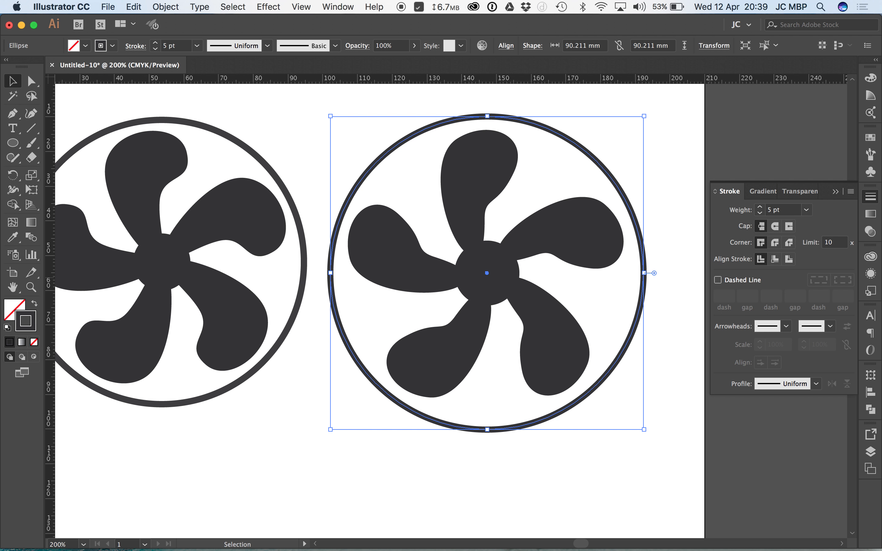
{"action": "left_click", "coordinate": [560, 176]}
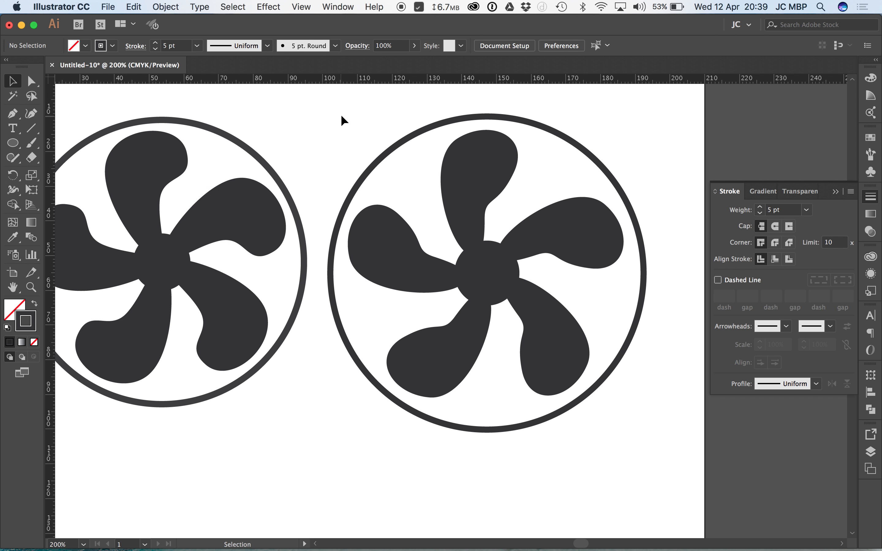
- Check the sub-tasks of "AI - working with objects essentials" in Any.do, then return to Illustrator
{"action": "left_click", "coordinate": [425, 8]}
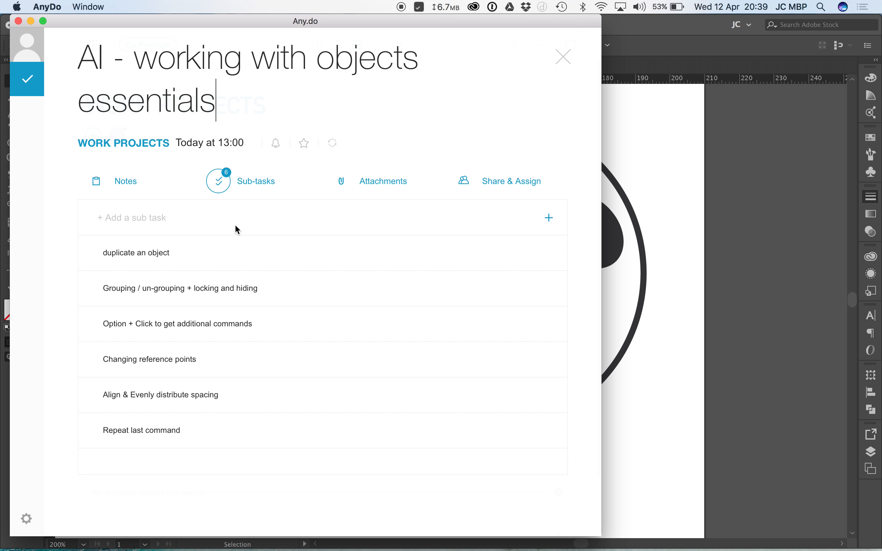
{"action": "mouse_move", "coordinate": [563, 252]}
{"action": "left_click", "coordinate": [678, 182]}
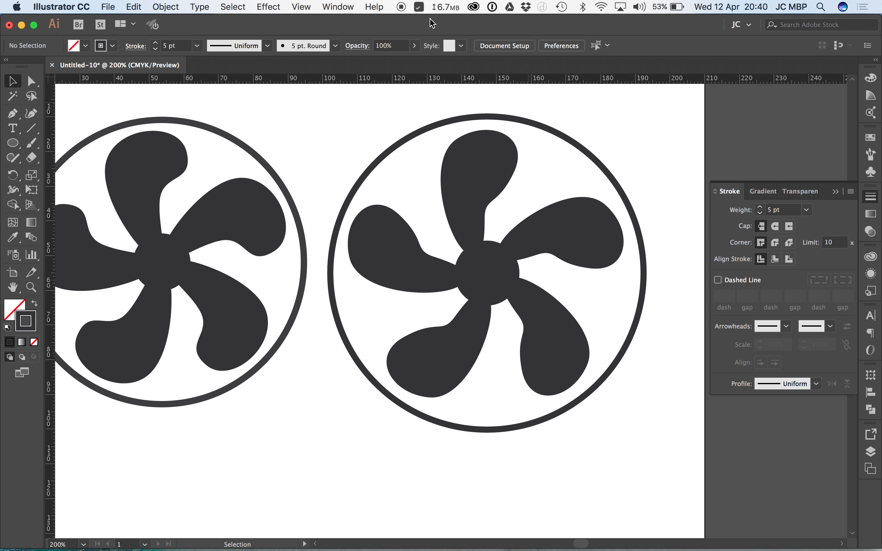
- Draw a rectangle about 34 × 32 mm in the empty area below the fan icons and swap its fill and stroke
{"action": "scroll", "coordinate": [405, 210], "scroll_direction": "down", "scroll_amount": 5}
{"action": "scroll", "coordinate": [405, 210], "scroll_direction": "left", "scroll_amount": 2}
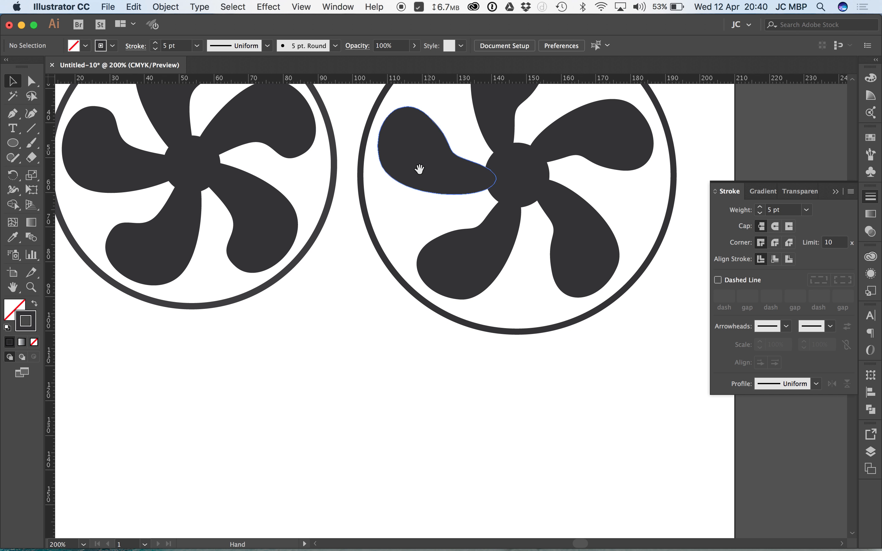
{"action": "left_click", "coordinate": [381, 250]}
{"action": "scroll", "coordinate": [384, 181], "scroll_direction": "down", "scroll_amount": 4}
{"action": "scroll", "coordinate": [385, 180], "scroll_direction": "left", "scroll_amount": 1}
{"action": "key", "text": "m"}
{"action": "left_click_drag", "start_coordinate": [214, 242], "coordinate": [331, 353]}
{"action": "key", "text": "shift+x"}
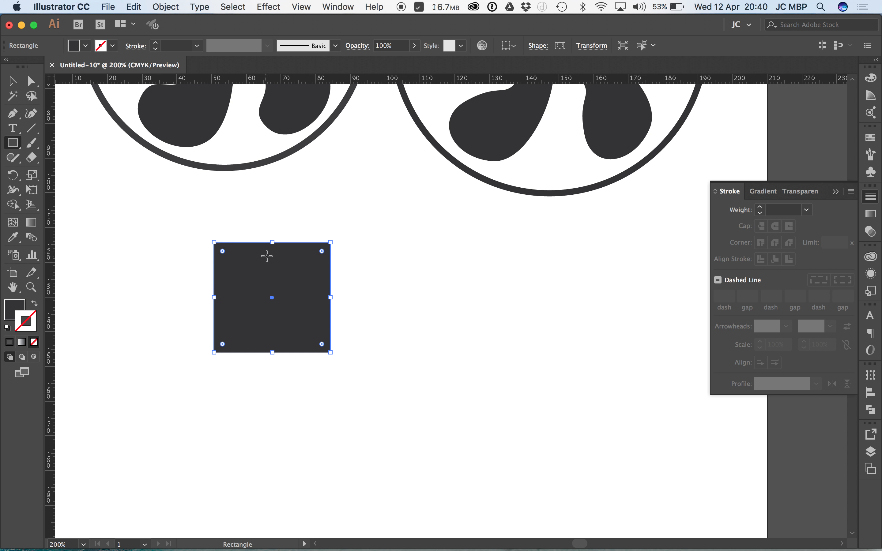
- Paste a copy of the rectangle, then delete the pasted copy
{"action": "key", "text": "v"}
{"action": "left_click", "coordinate": [160, 6]}
{"action": "mouse_move", "coordinate": [135, 8]}
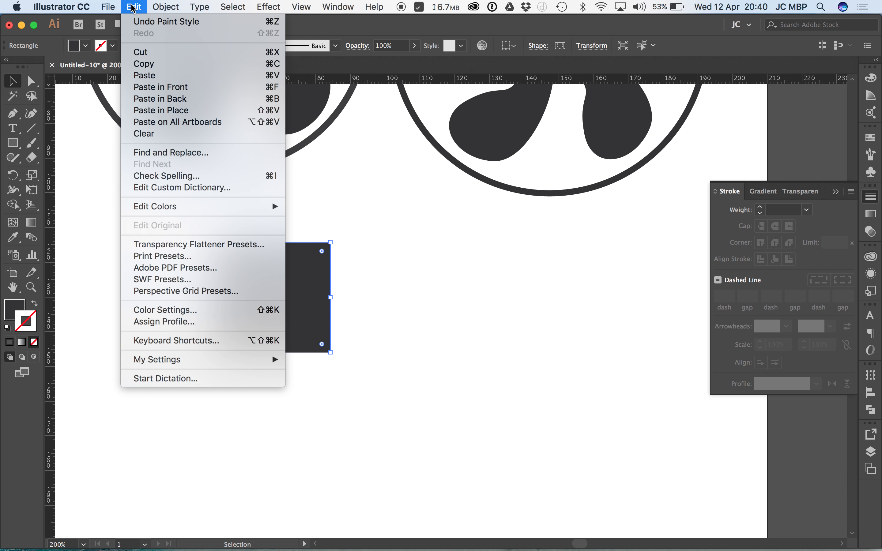
{"action": "left_click", "coordinate": [153, 75]}
{"action": "key", "text": "Delete"}
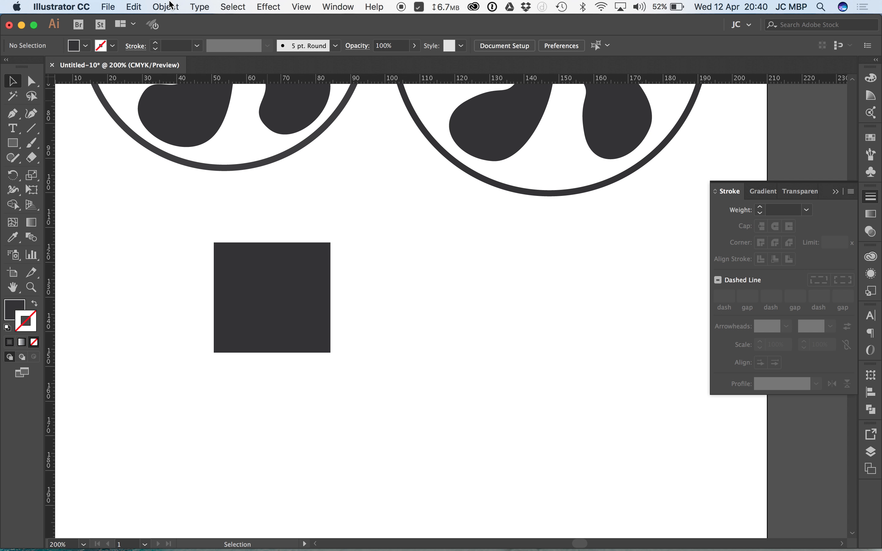
- Paste a copy of the rectangle in front, move it about 27 mm right and 14 mm down, and delete it
{"action": "left_click", "coordinate": [134, 7]}
{"action": "left_click", "coordinate": [159, 94]}
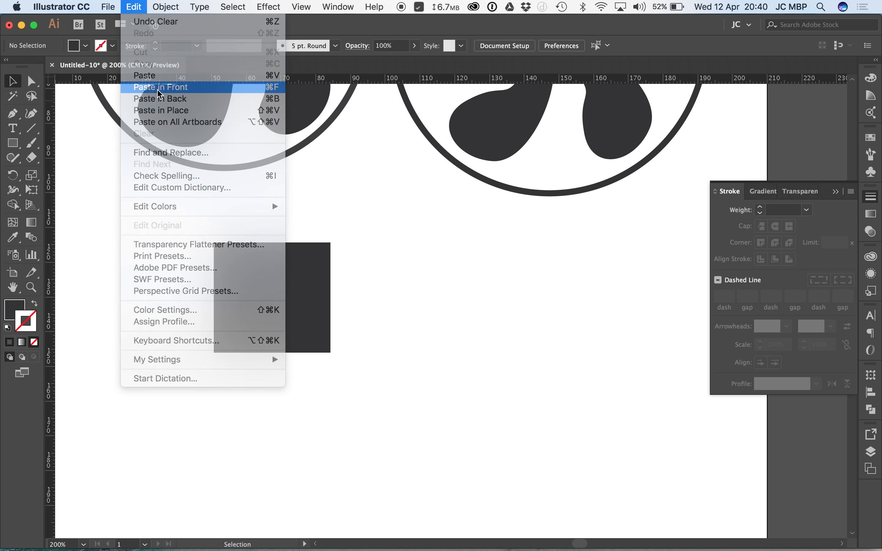
{"action": "left_click_drag", "start_coordinate": [276, 268], "coordinate": [370, 317]}
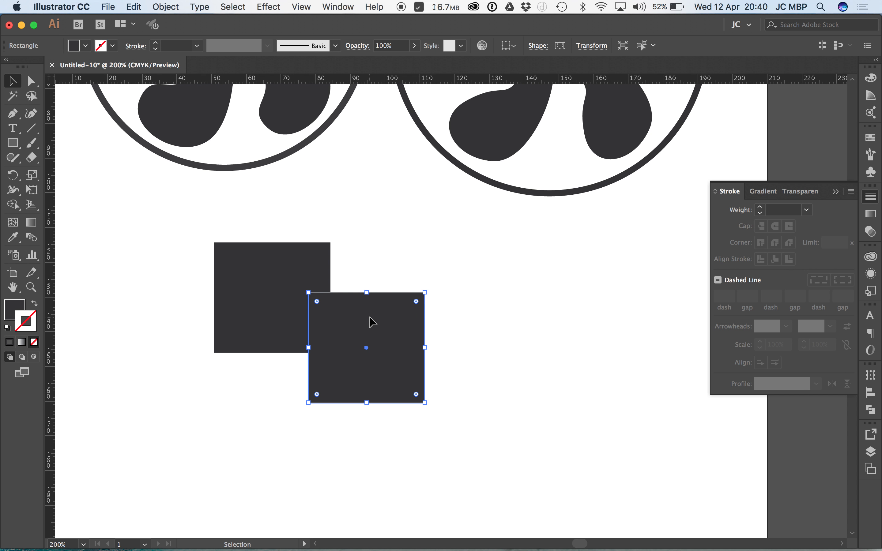
{"action": "key", "text": "Delete"}
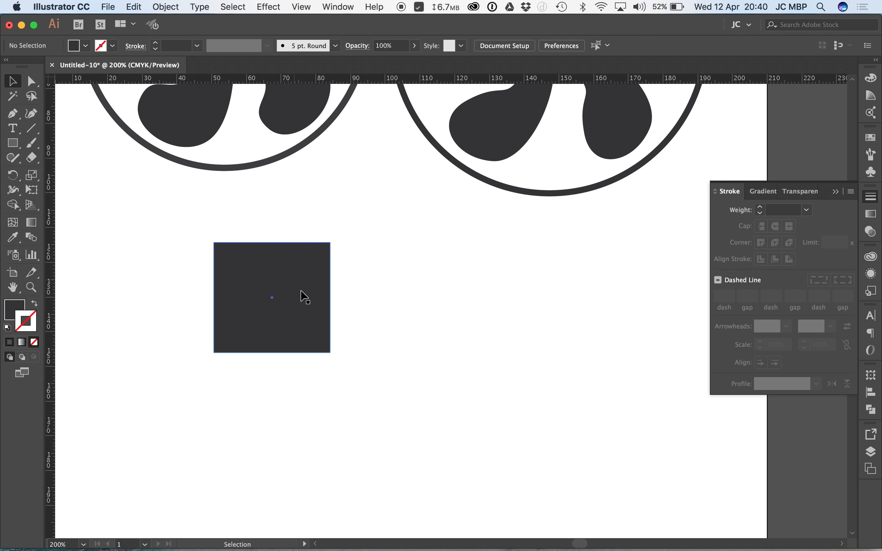
- Duplicate the rectangle directly on the artboard about 56 mm to its right, then delete the duplicate
{"action": "left_click", "coordinate": [316, 305]}
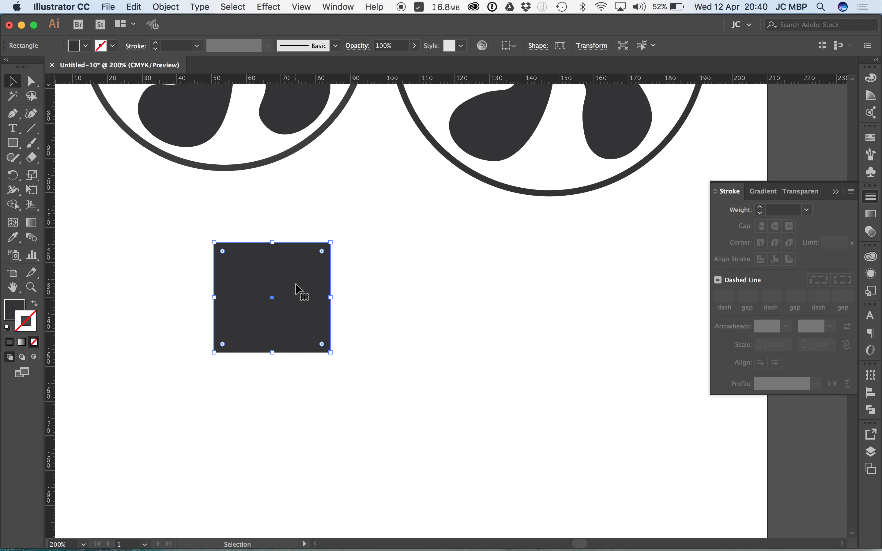
{"action": "left_click_drag", "start_coordinate": [297, 288], "coordinate": [493, 297]}
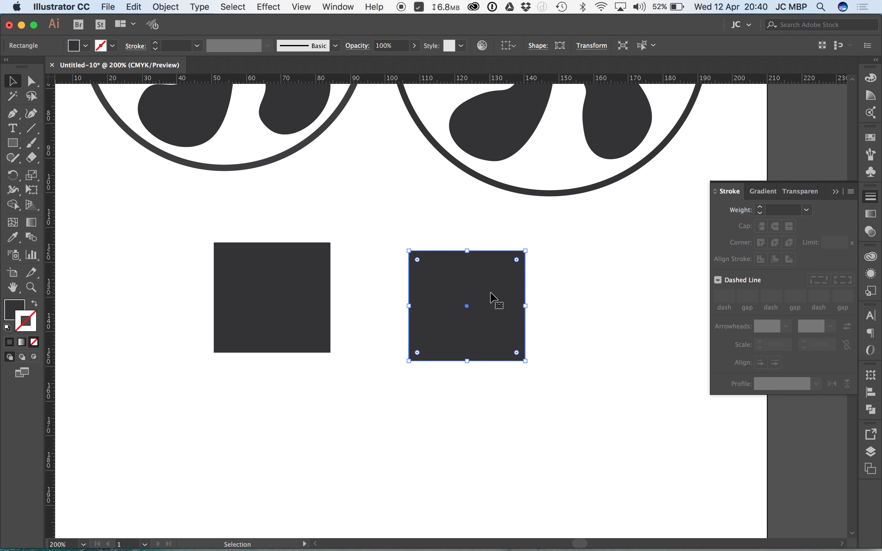
{"action": "key", "text": "BackSpace"}
- Duplicate the original rectangle directly on the artboard, placing the copy about 47 mm to its right and slightly lower
{"action": "left_click", "coordinate": [252, 326]}
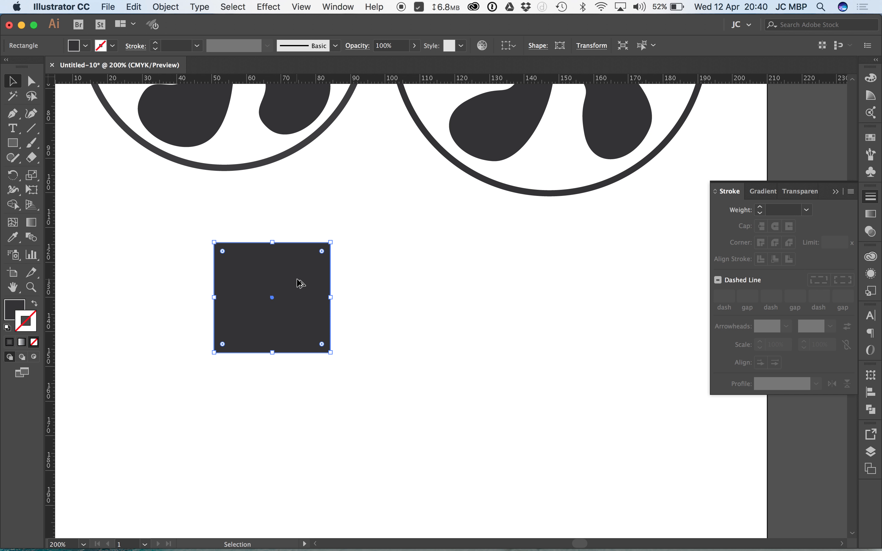
{"action": "left_click_drag", "start_coordinate": [299, 283], "coordinate": [459, 291]}
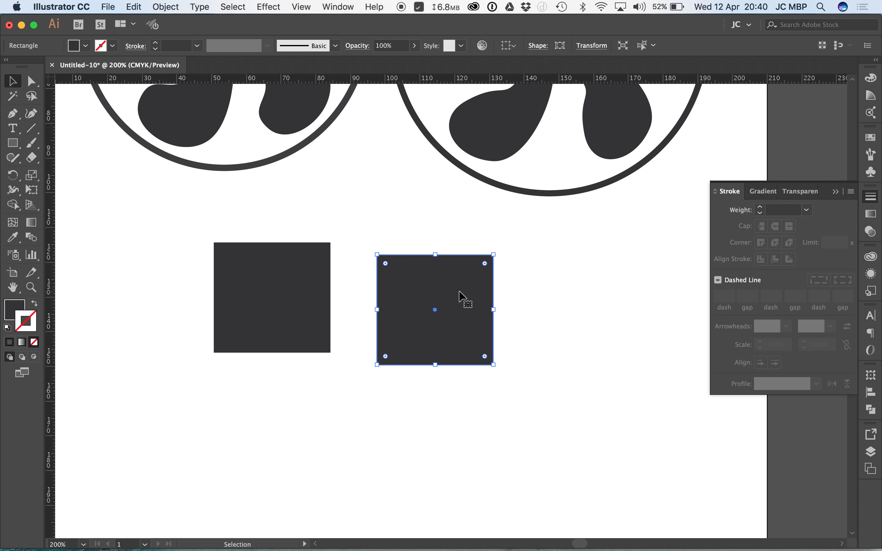
- Switch to Any.do and mark the sub-tasks "duplicate an object" and "Option + Click to get additional commands" as done
{"action": "left_click", "coordinate": [419, 7]}
{"action": "mouse_move", "coordinate": [151, 248]}
{"action": "left_click", "coordinate": [554, 256]}
{"action": "mouse_move", "coordinate": [549, 327]}
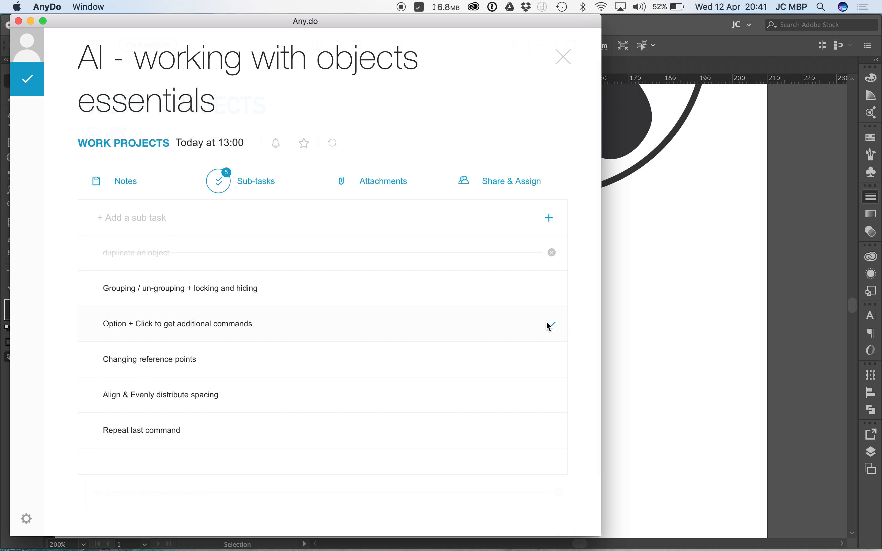
{"action": "left_click", "coordinate": [555, 326]}
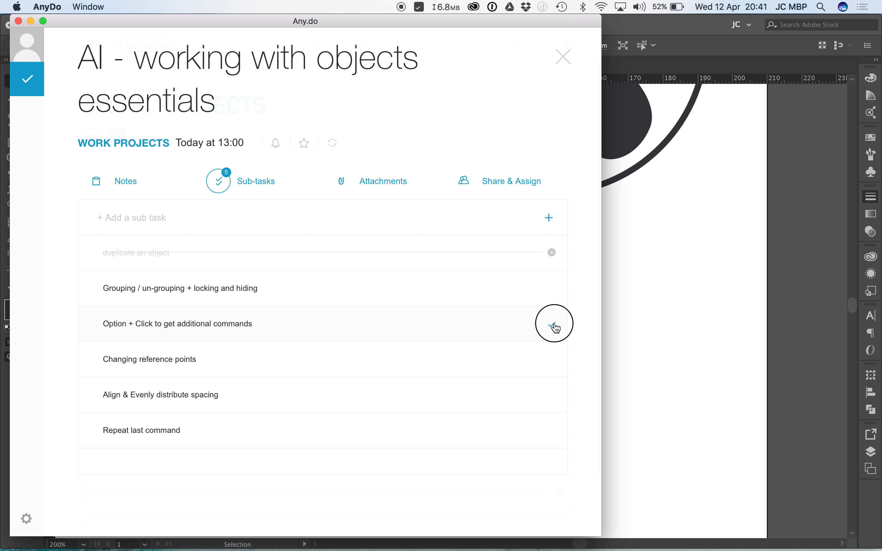